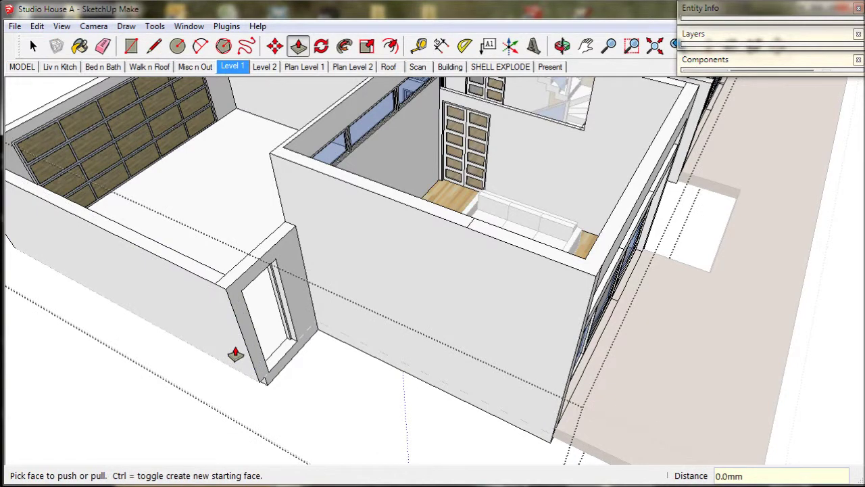
Step: Push/pull the base strip under the garage's long side wall, beside the doorway, flush with the wall face
double_click(263, 381)
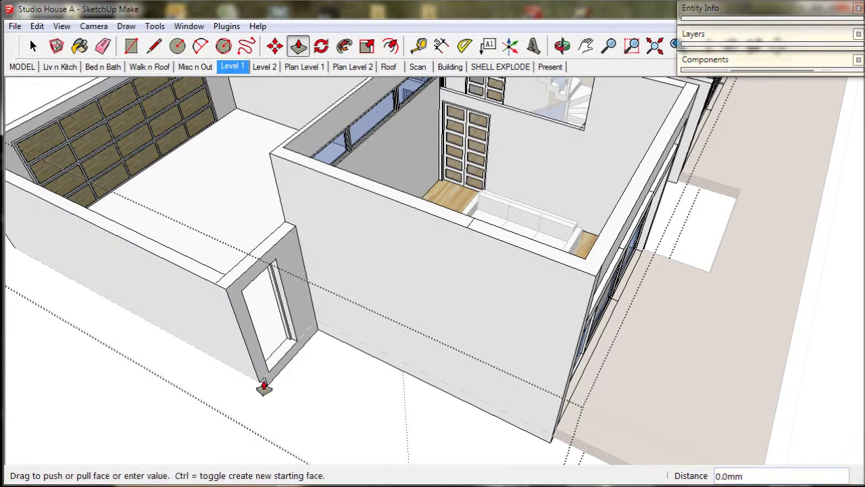
middle_click_drag(194, 343, 619, 305)
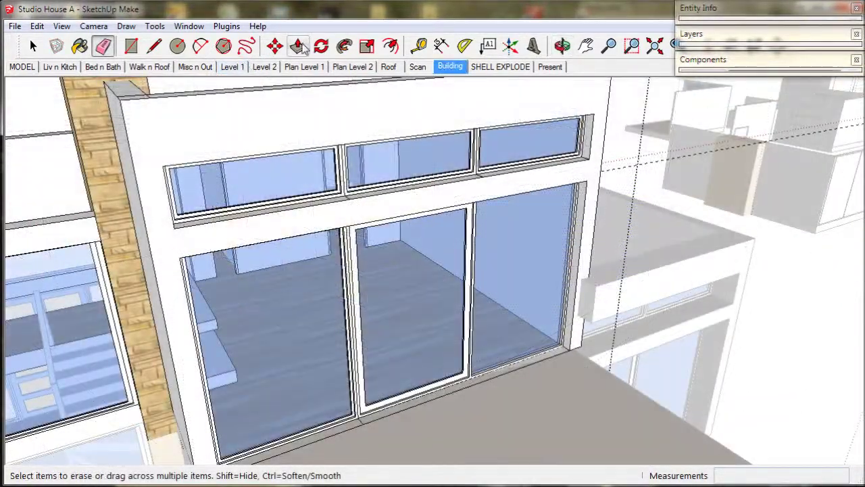
Step: Pull the white wall face framing the sliding glass doors and high strip windows outward by 300 mm
left_click(298, 47)
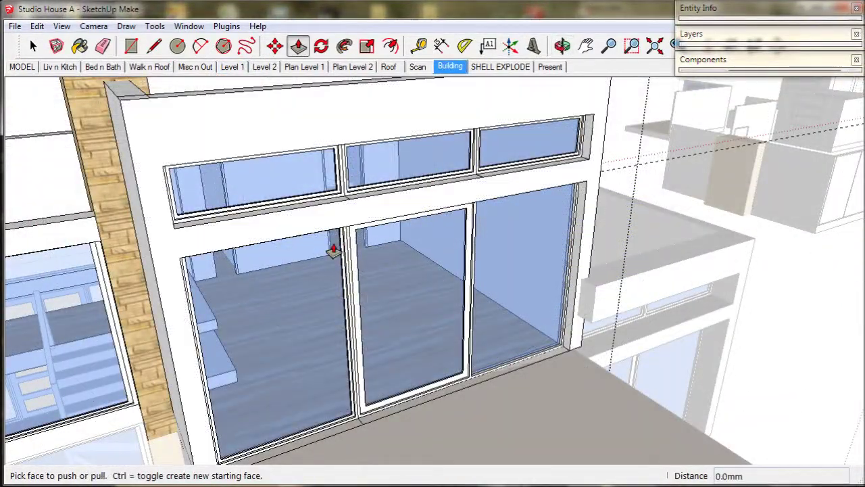
left_click_drag(163, 277, 177, 292)
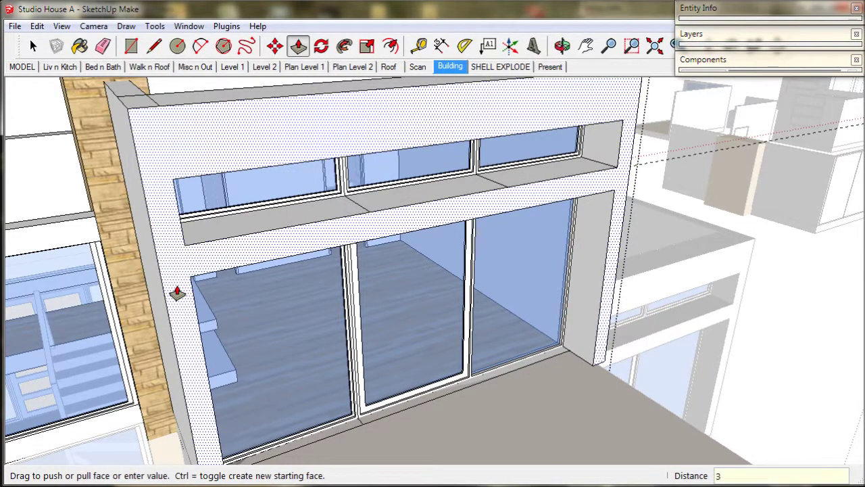
type("300")
key("Return")
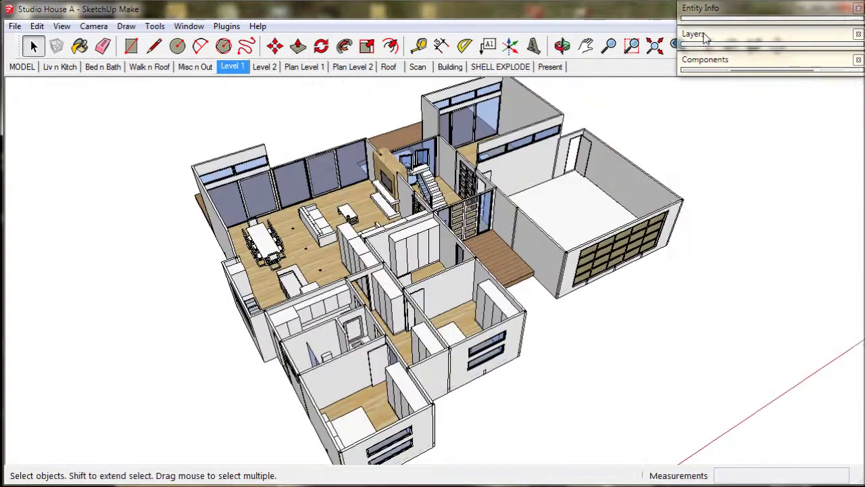
Step: Hide the guideposts layer and update the Level 1 scene to store the change
left_click(706, 34)
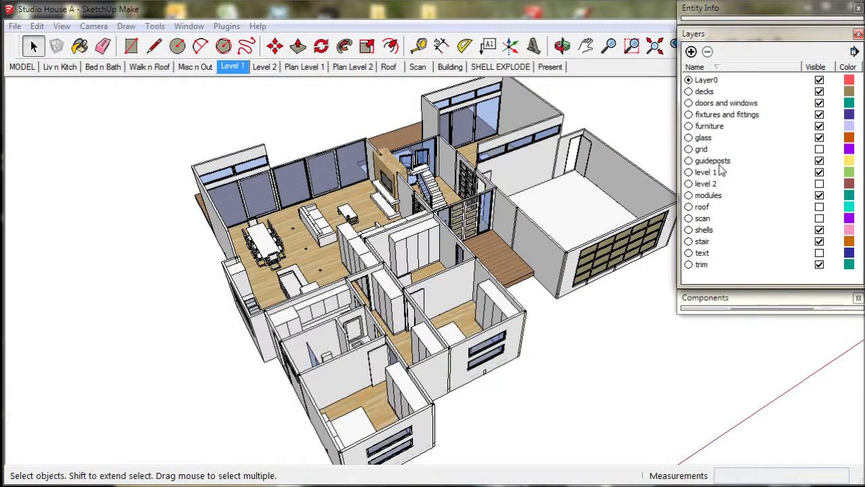
left_click(819, 161)
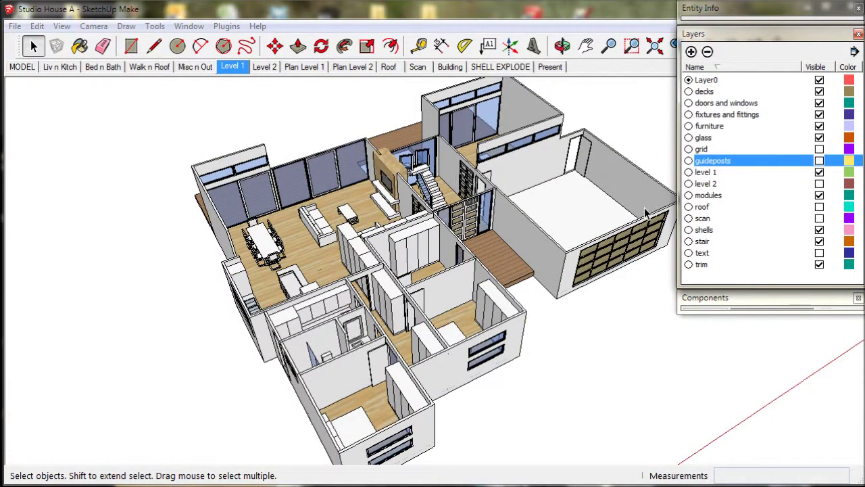
left_click(725, 39)
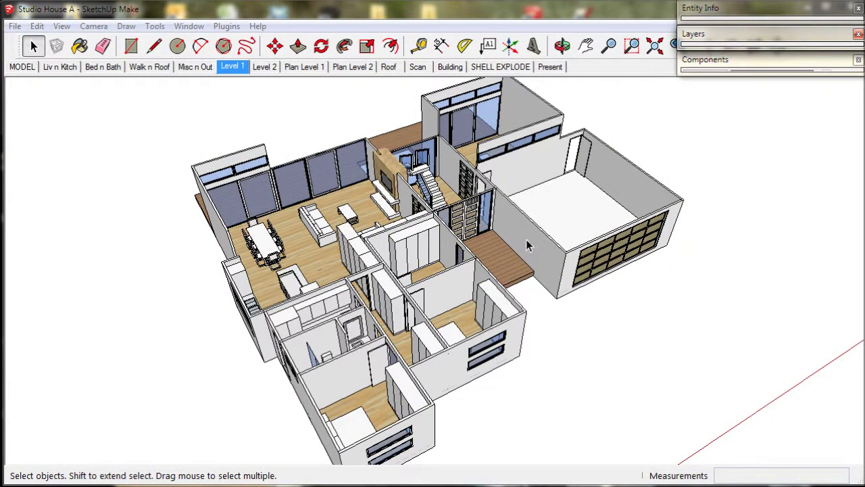
right_click(238, 69)
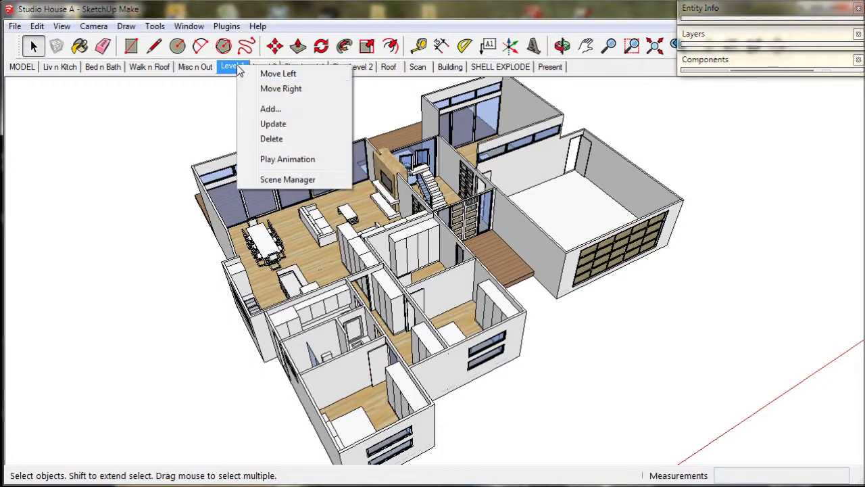
left_click(272, 125)
Step: Open the nested level 1 shell group for editing and pull the garage wall beside the entry deck out by 150 mm
left_click(512, 216)
scroll(517, 226, "up", 5)
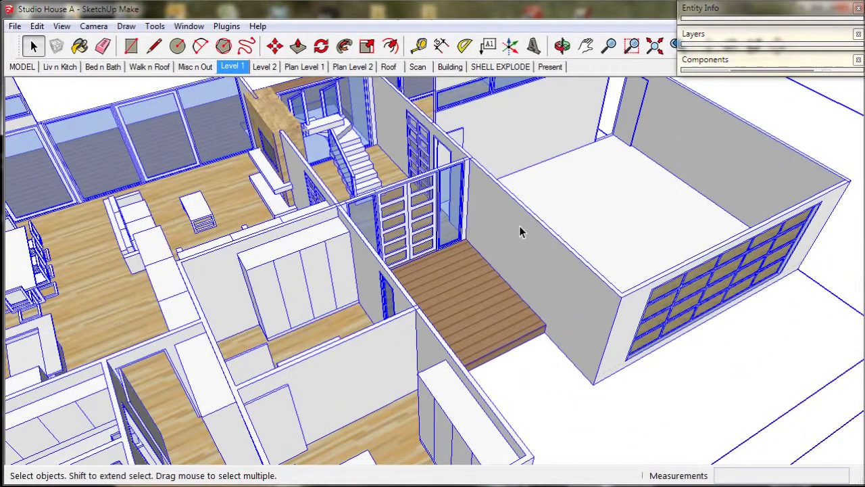
middle_click_drag(521, 232, 580, 228)
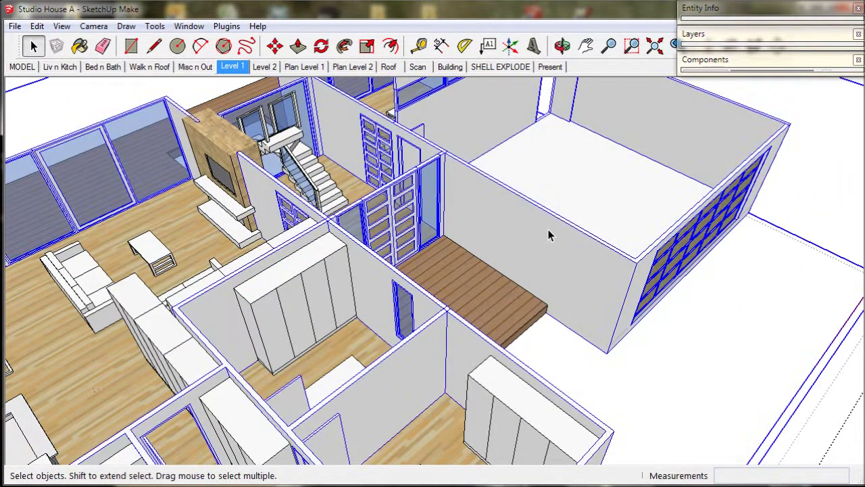
double_click(548, 229)
triple_click(548, 229)
left_click(547, 229)
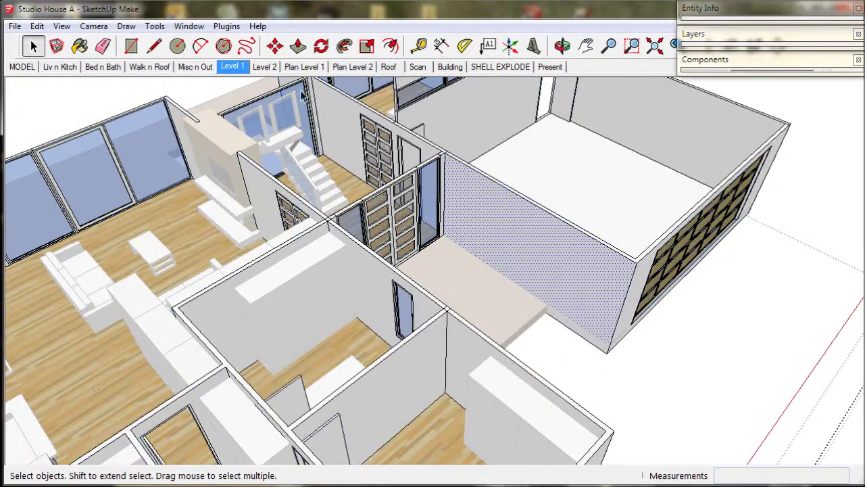
left_click(298, 45)
scroll(454, 169, "up", 4)
left_click(440, 174)
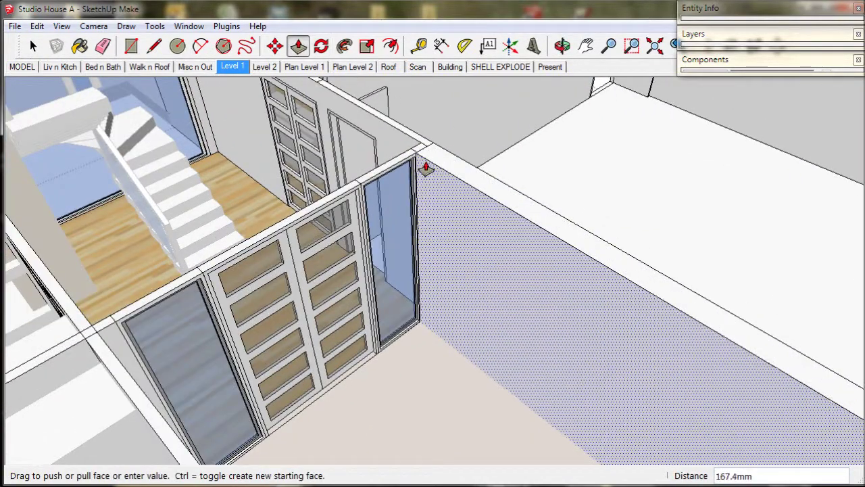
left_click(417, 157)
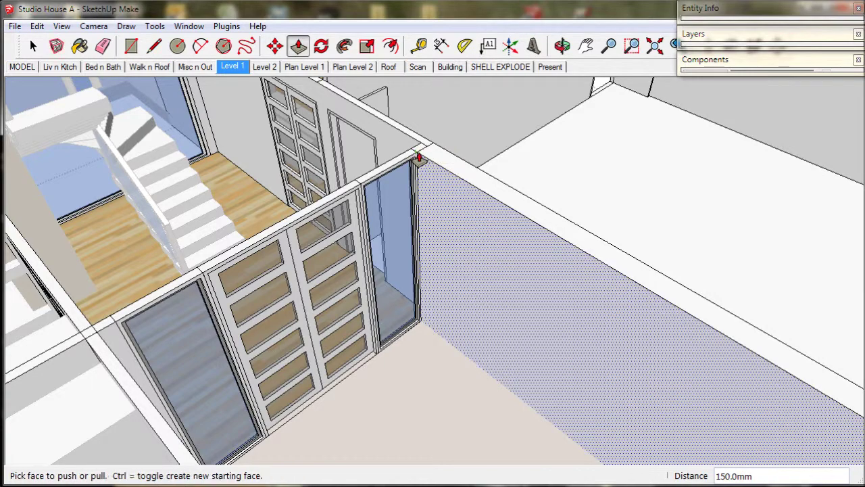
Step: Extend the base strip of the garage's deck-side wall, the garage's front wall and its base strip by the same 150 mm
middle_click_drag(480, 210, 454, 162)
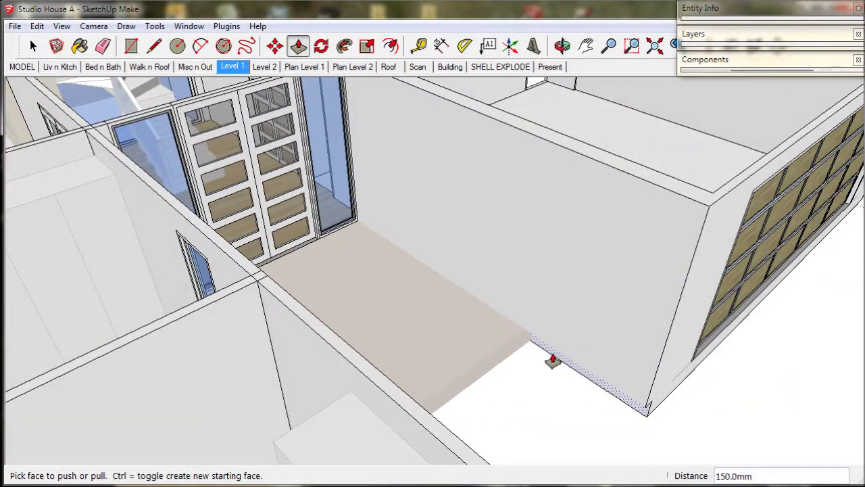
double_click(553, 355)
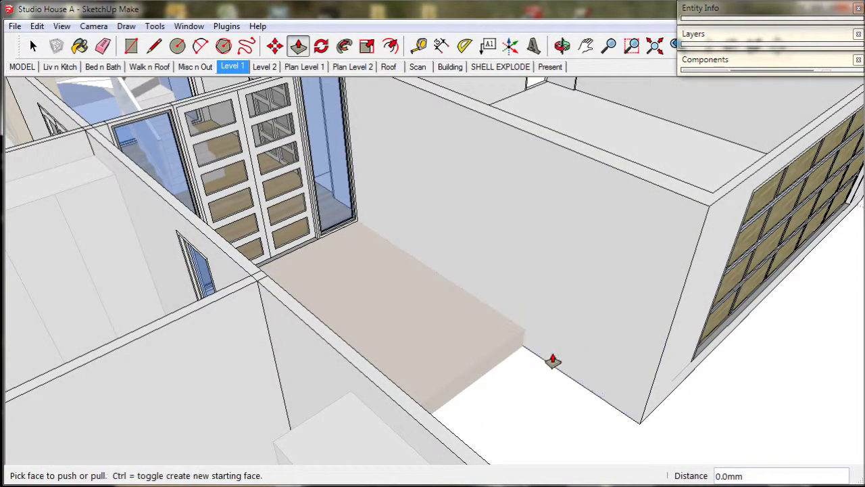
double_click(651, 416)
double_click(656, 396)
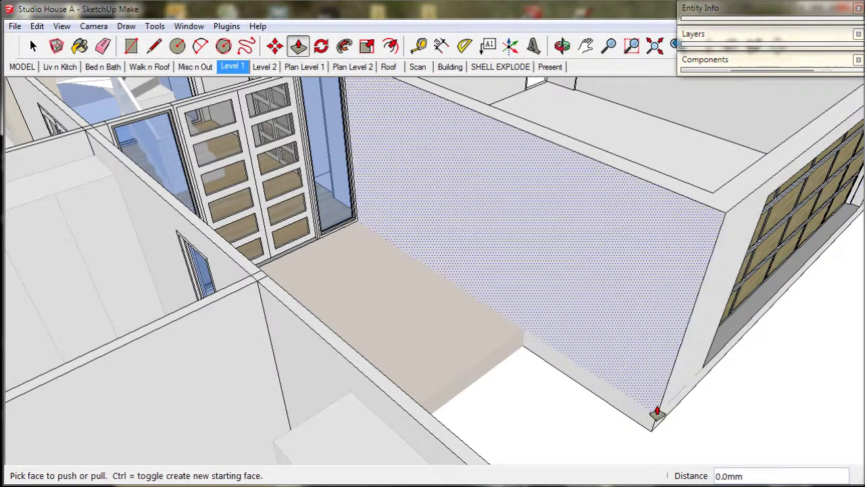
Step: Pull the bedroom wing's outer side walls and base strips, including the front base strip, outward by 150 mm
middle_click_drag(657, 413, 358, 372)
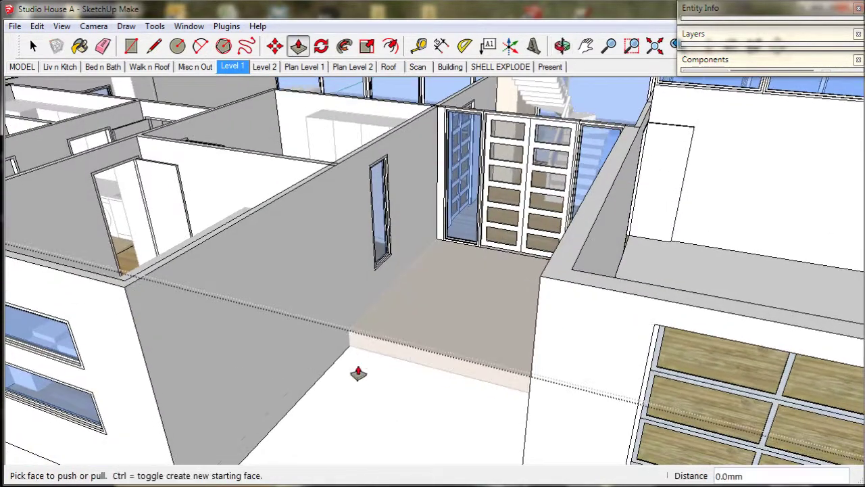
double_click(322, 344)
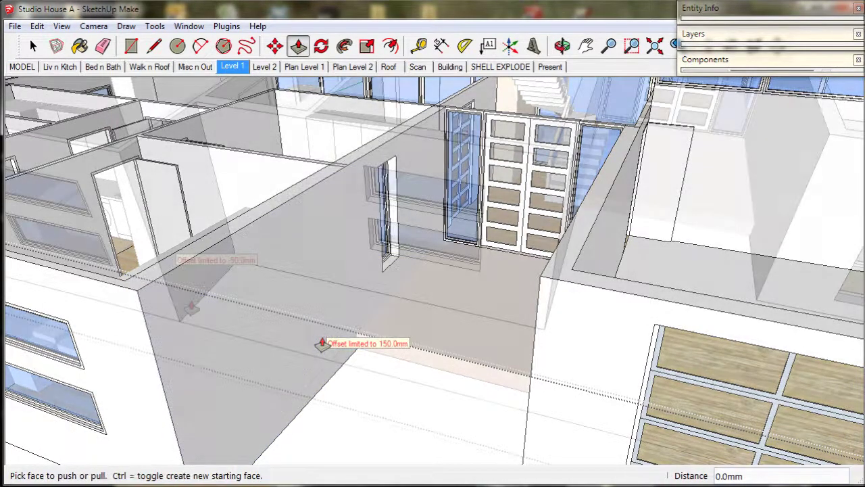
left_click(191, 307)
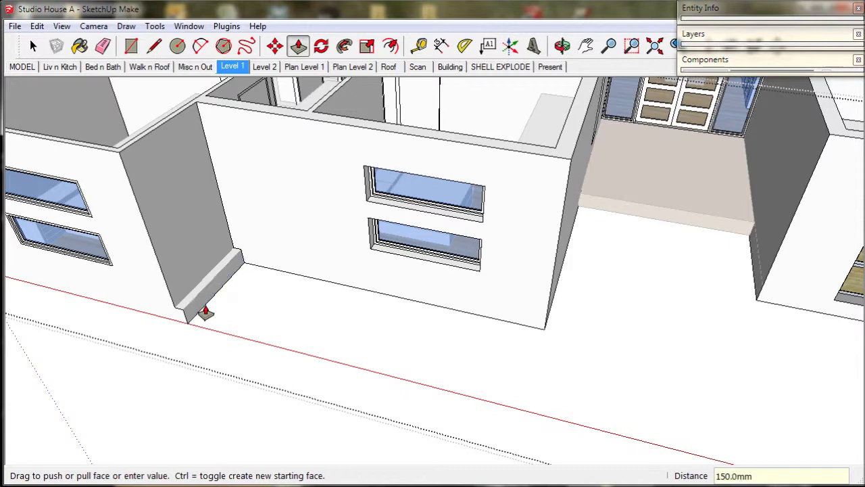
key("Return")
left_click(177, 327)
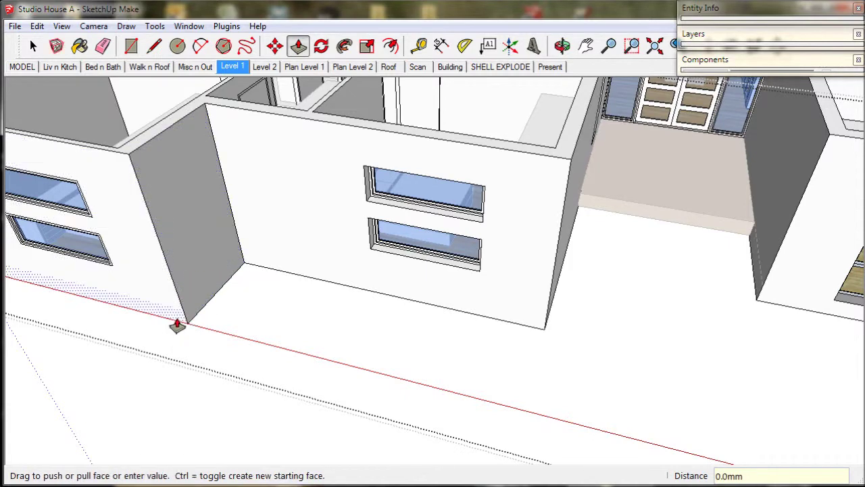
left_click(176, 323)
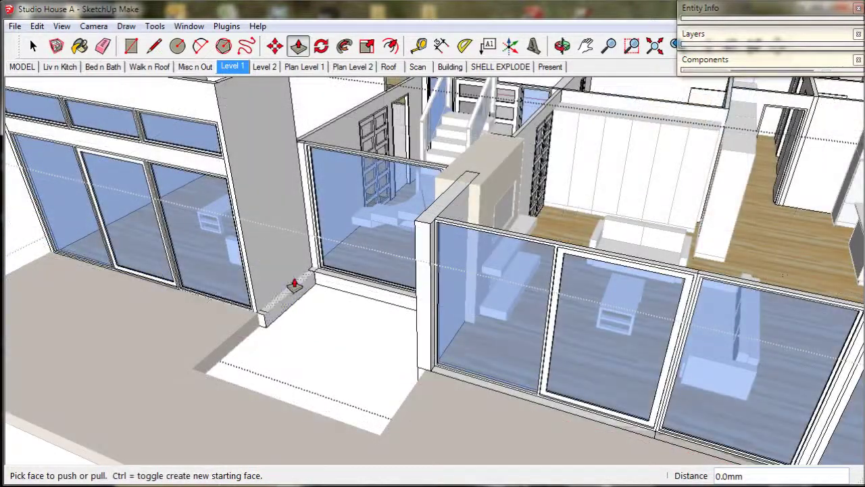
Step: Extend the base strip of the outer side wall beside the rear deck opening by 150 mm, and the wall's narrow end face
left_click(295, 284)
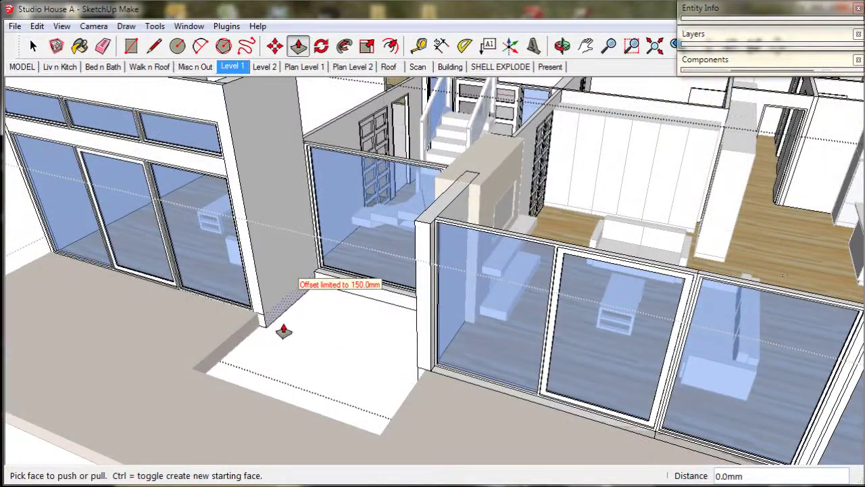
scroll(284, 330, "up", 2)
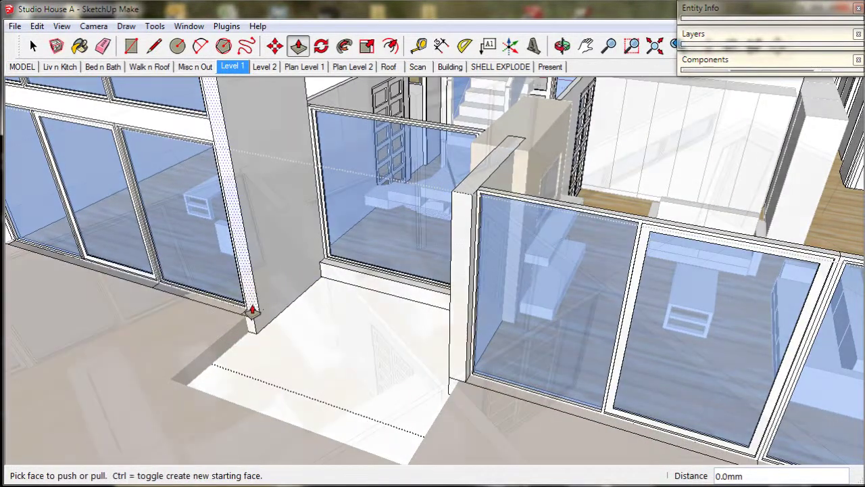
double_click(253, 311)
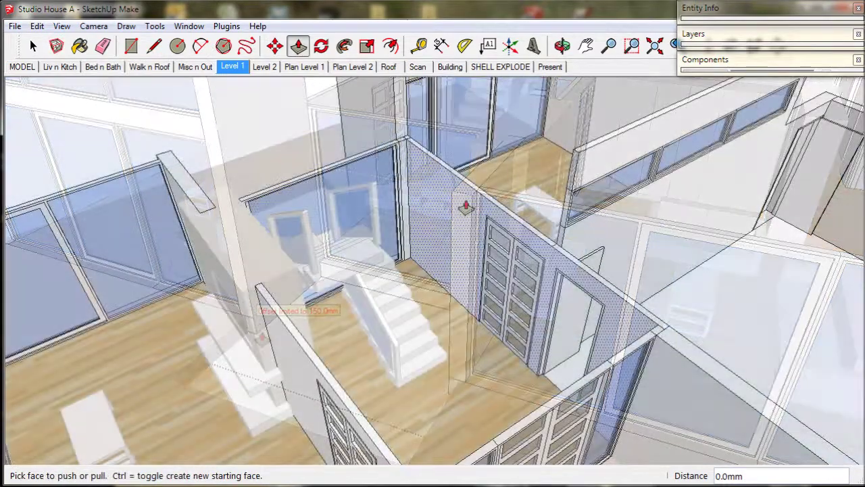
key("alt+x")
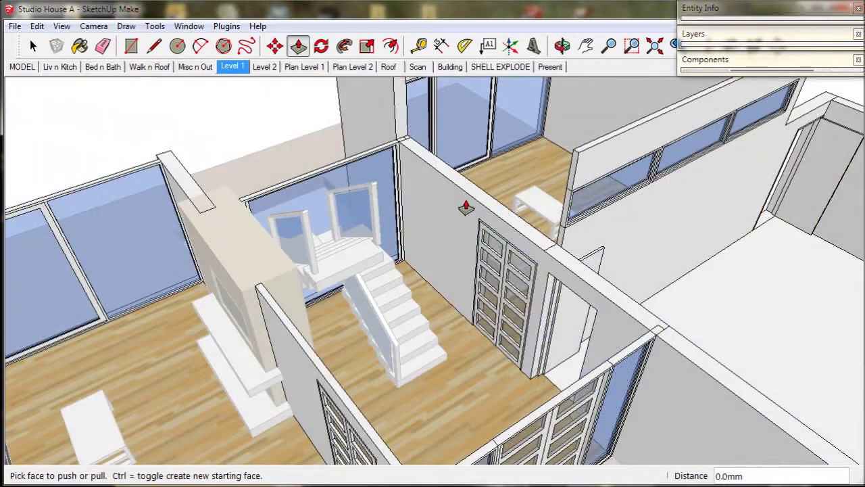
Step: Thicken the sofa room's inner wall below the high strip windows, on the garage side, by 83.1 mm
middle_click_drag(465, 208, 663, 291)
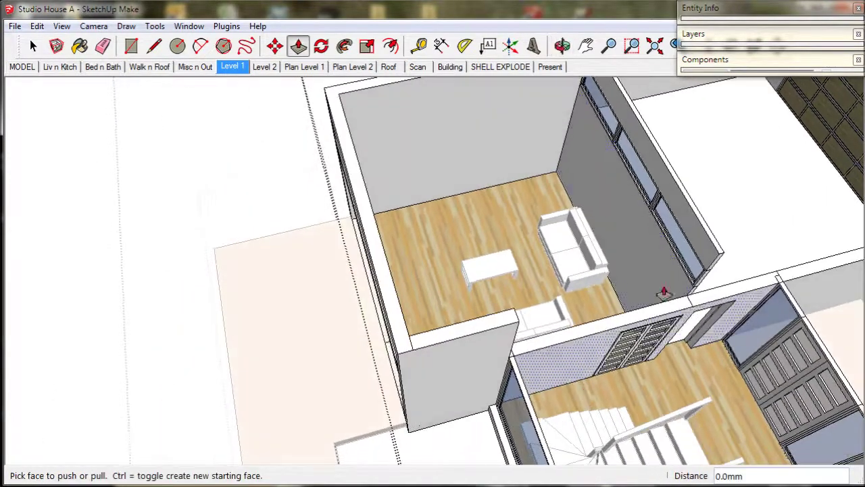
left_click(660, 259)
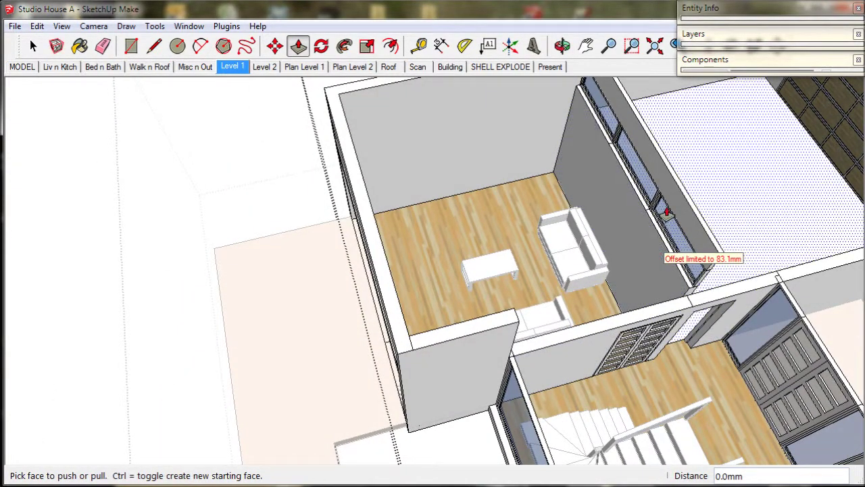
Step: Hide the decks layer and show the level 2 layer
middle_click_drag(660, 259, 181, 358)
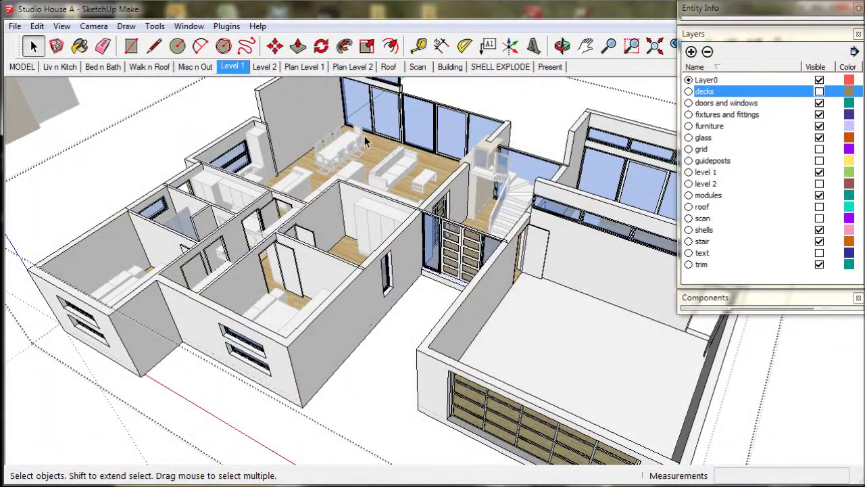
left_click(819, 184)
middle_click_drag(540, 206, 458, 304)
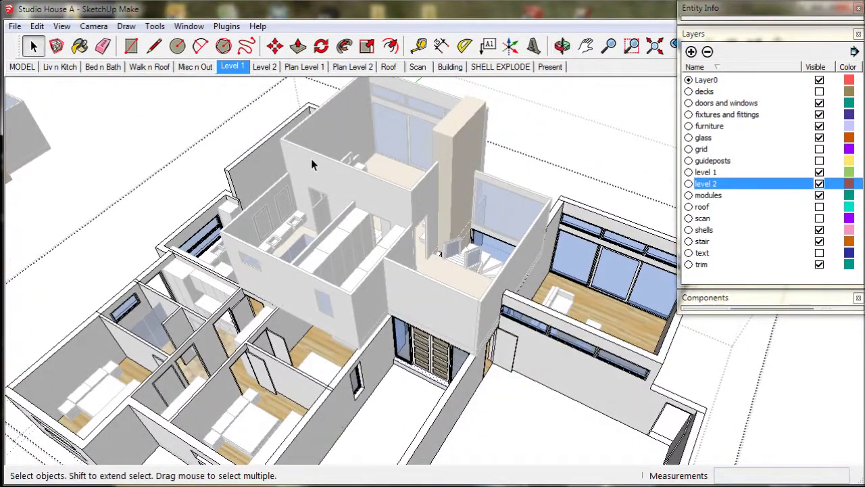
Step: Open the nested level 2 shell group for editing and pull out the base strip below the upper side wall above the entry
double_click(312, 160)
left_click(312, 159)
scroll(351, 218, "up", 2)
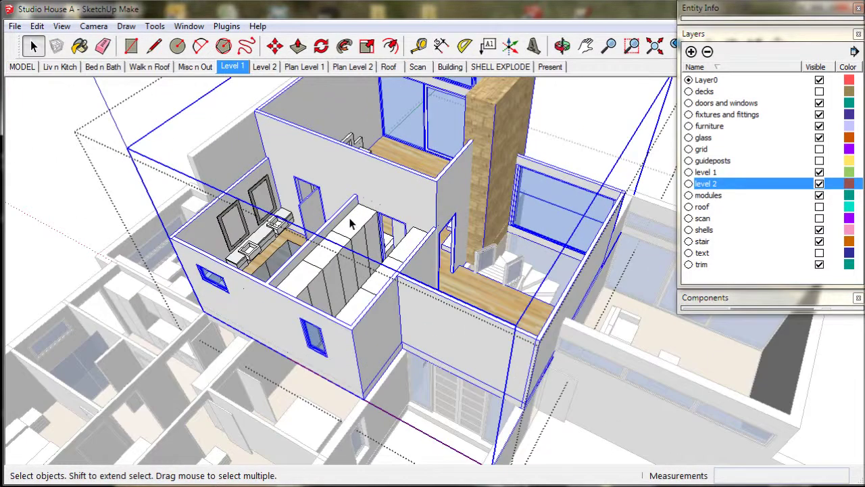
mouse_move(380, 273)
middle_mouse_down()
mouse_move(353, 216)
mouse_move(383, 255)
middle_mouse_up()
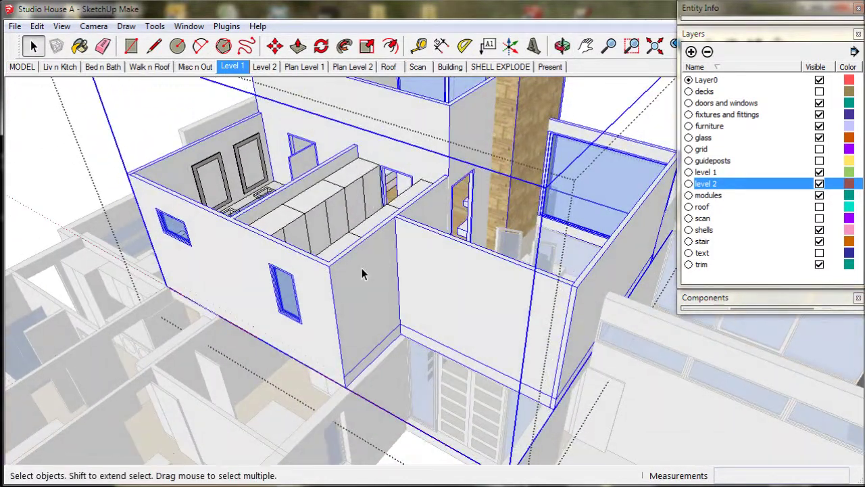
double_click(362, 274)
left_click(365, 280)
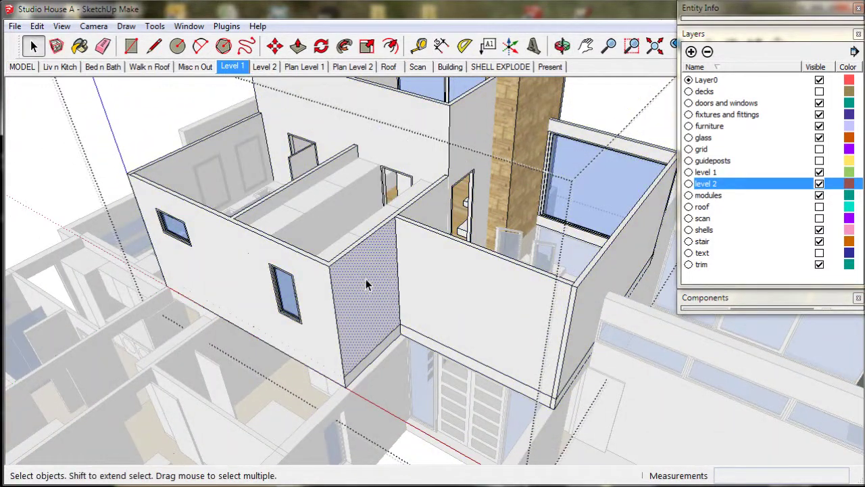
left_click(298, 48)
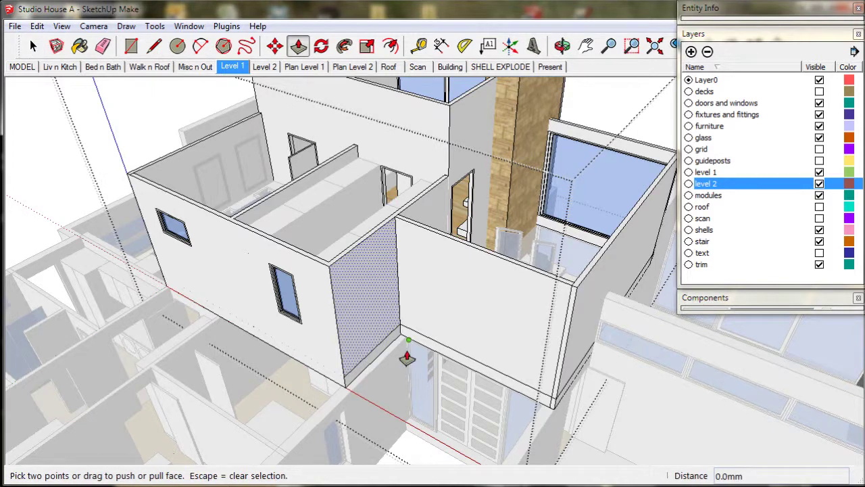
scroll(405, 356, "up", 3)
key("Escape")
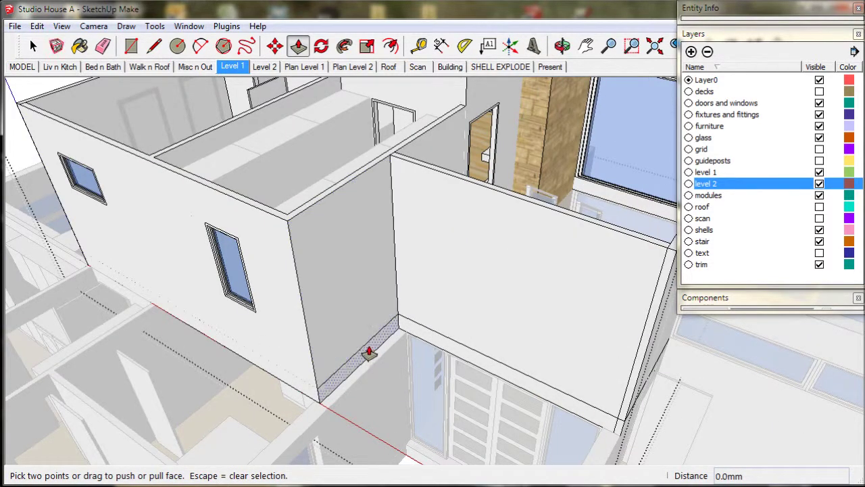
double_click(369, 353)
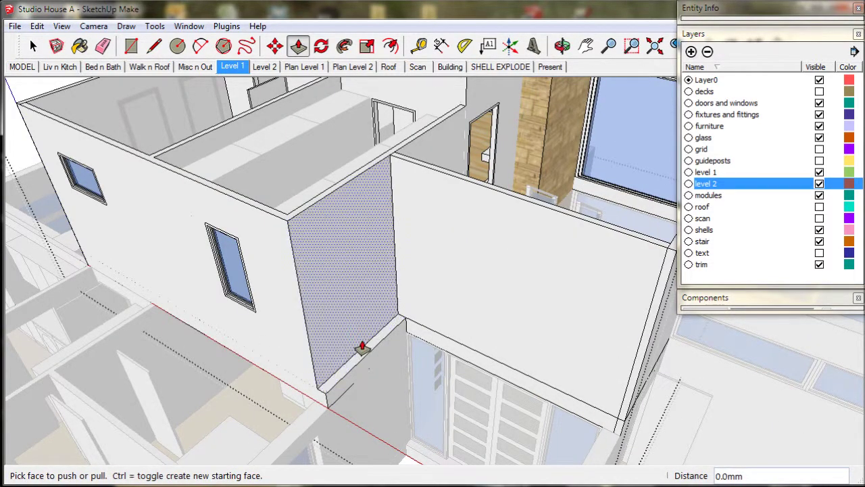
Step: Repeat the 150 mm Push/Pull on the upper side wall above the entry, the adjoining base strip and the inner stairwell wall
double_click(363, 348)
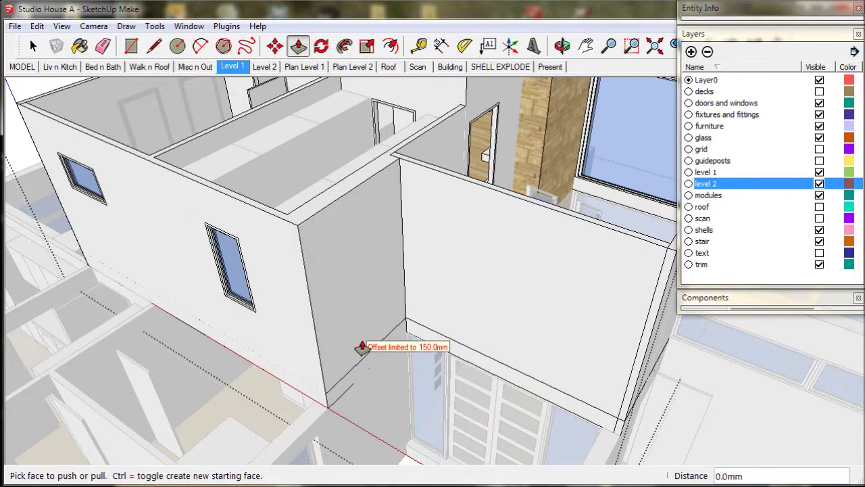
double_click(312, 401)
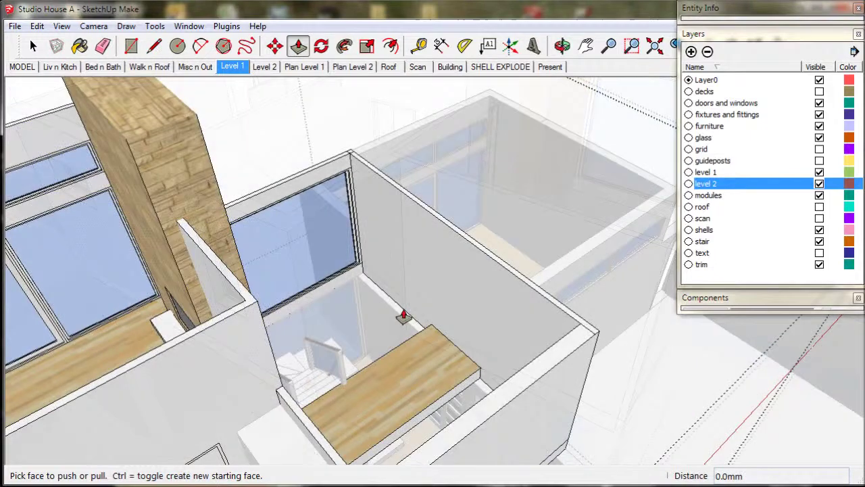
scroll(403, 317, "up", 3)
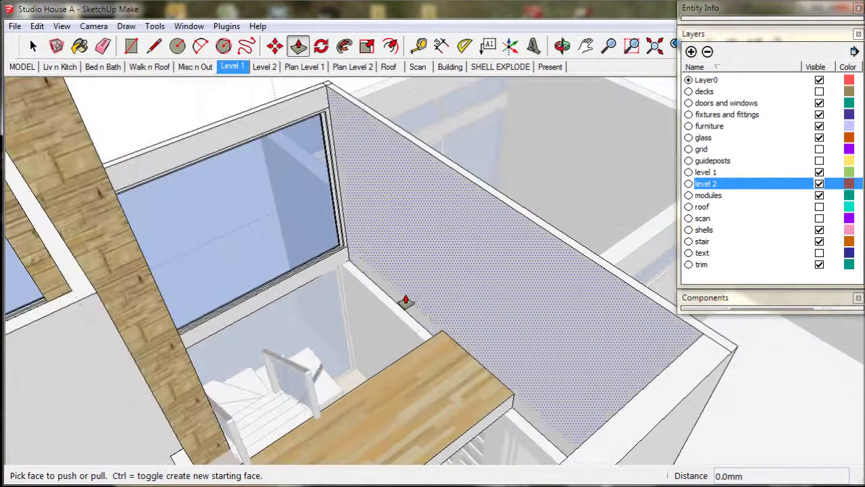
double_click(402, 310)
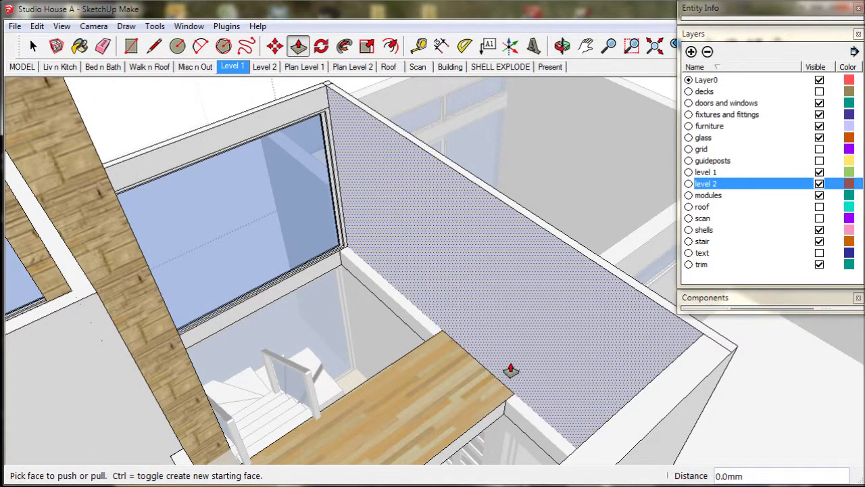
left_click(509, 367)
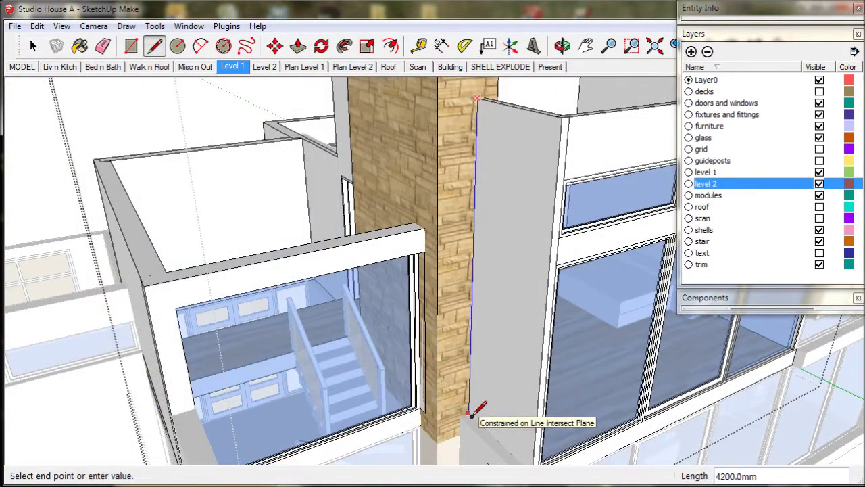
Step: Draw a 4200 mm vertical edge on the level 2 bedroom side wall beside the stone chimney, and thicken that wall by about 149.3 mm
left_click(471, 413)
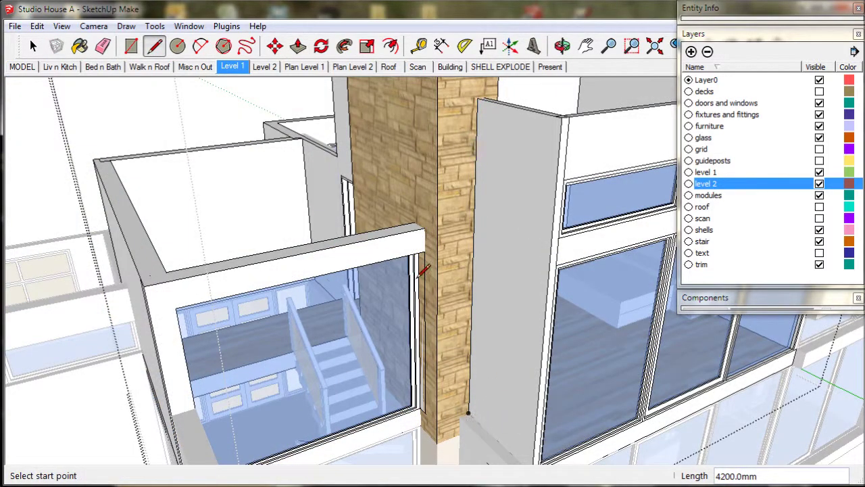
left_click(298, 46)
left_click(498, 386)
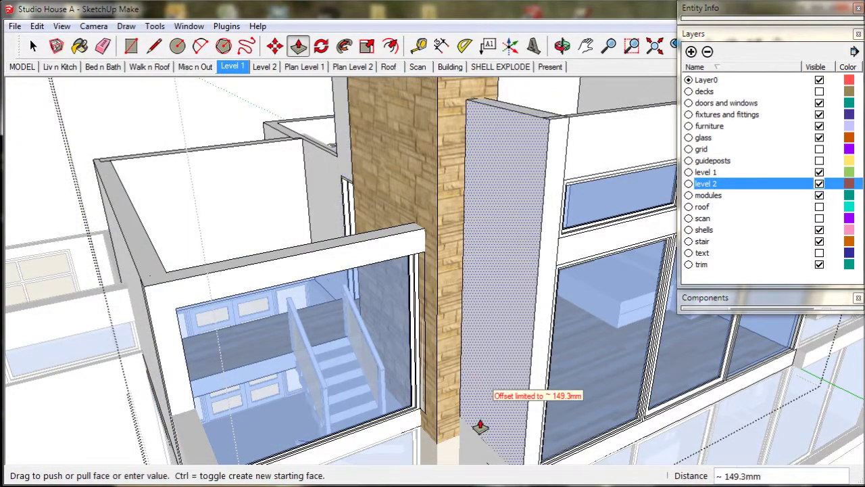
left_click(486, 445)
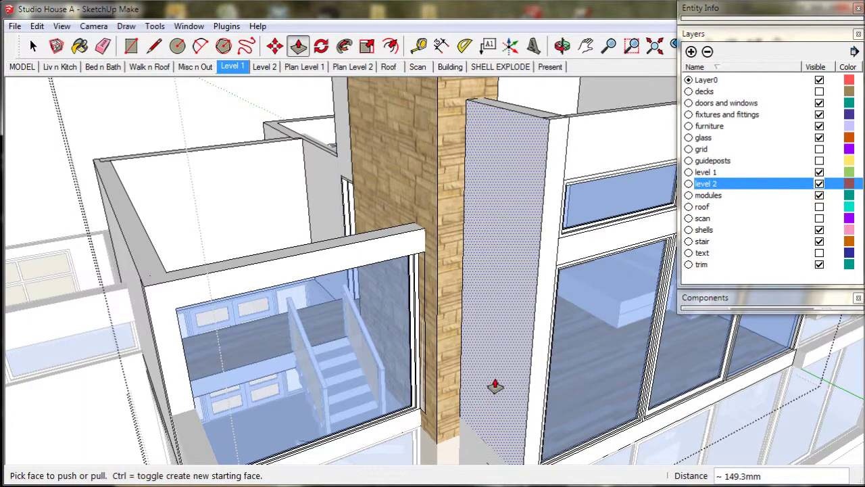
Step: Pull out the base strip below the large level 2 bedroom windows by 150 mm
scroll(495, 386, "down", 2)
middle_click_drag(496, 415, 481, 335, "shift")
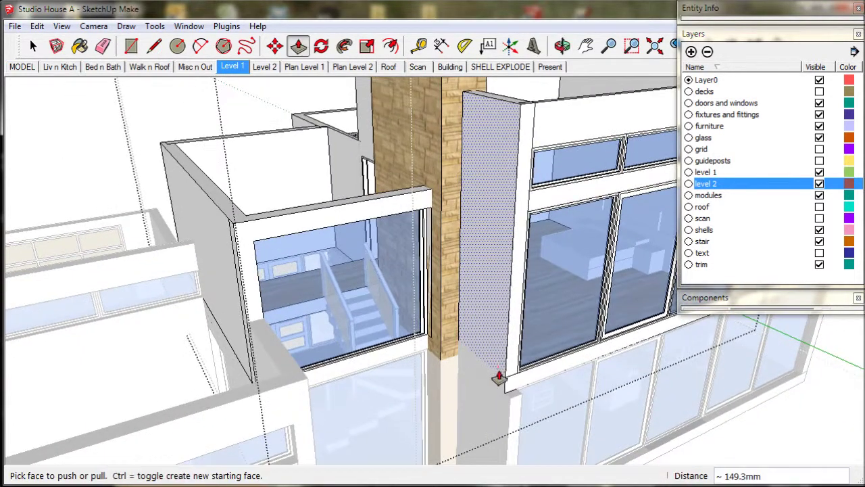
scroll(498, 378, "up", 2)
scroll(498, 382, "up", 4)
scroll(494, 412, "down", 2)
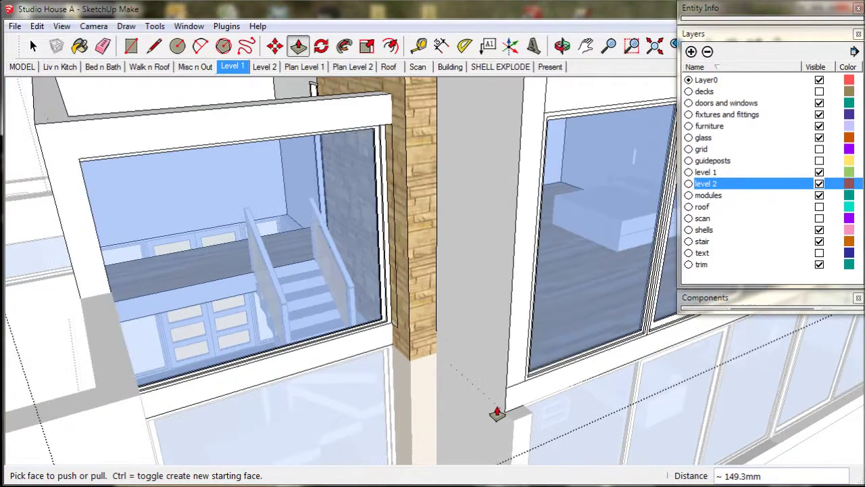
middle_click_drag(529, 412, 376, 353)
left_click_drag(349, 367, 348, 401)
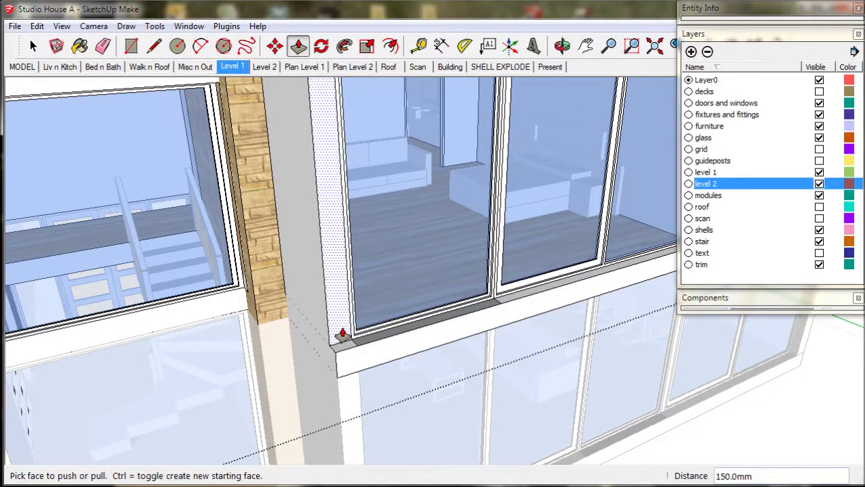
Step: Pull out the narrow wall end face beside the level 2 bedroom windows and the wall band above the high windows
left_click(342, 333)
left_click(340, 332)
middle_click_drag(358, 363, 336, 402)
scroll(344, 361, "down", 2)
middle_click_drag(344, 361, 309, 371)
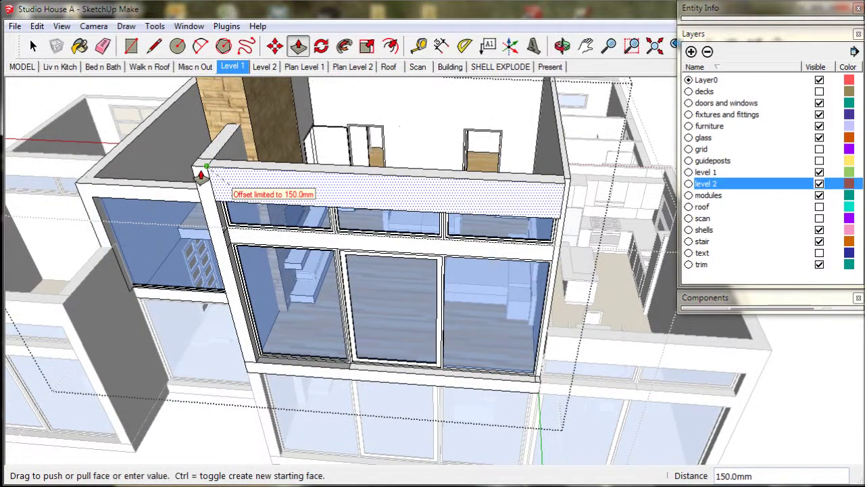
left_click(201, 176)
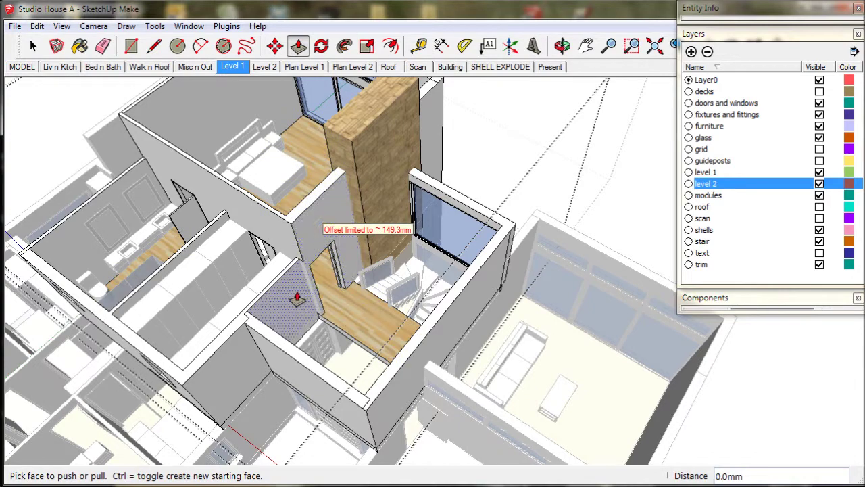
Step: Switch to the MODEL scene and return to object selection
left_click(22, 66)
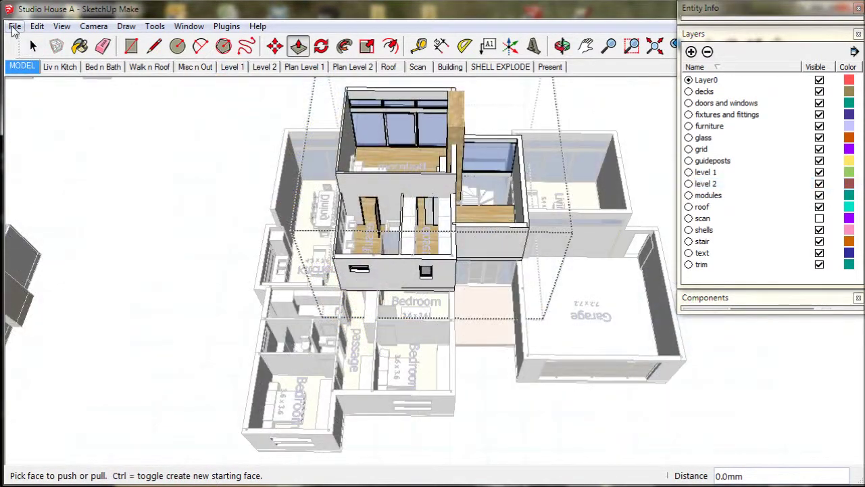
left_click(14, 27)
left_click(14, 27)
left_click(33, 45)
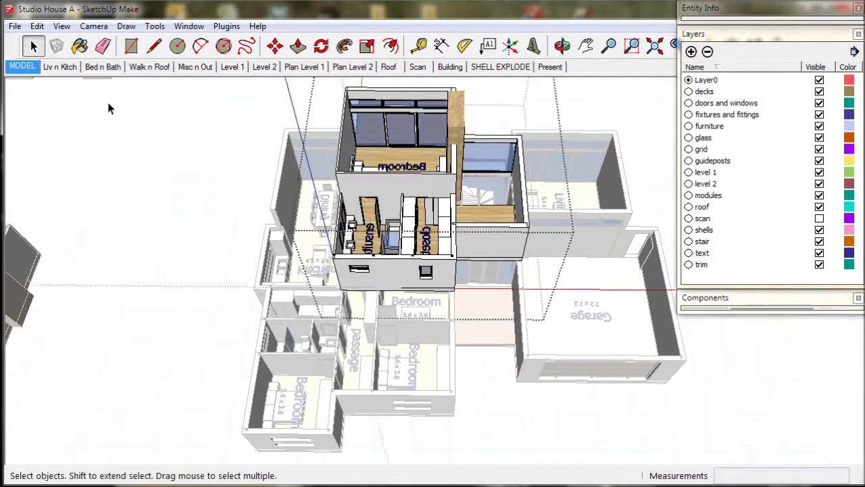
left_click(15, 27)
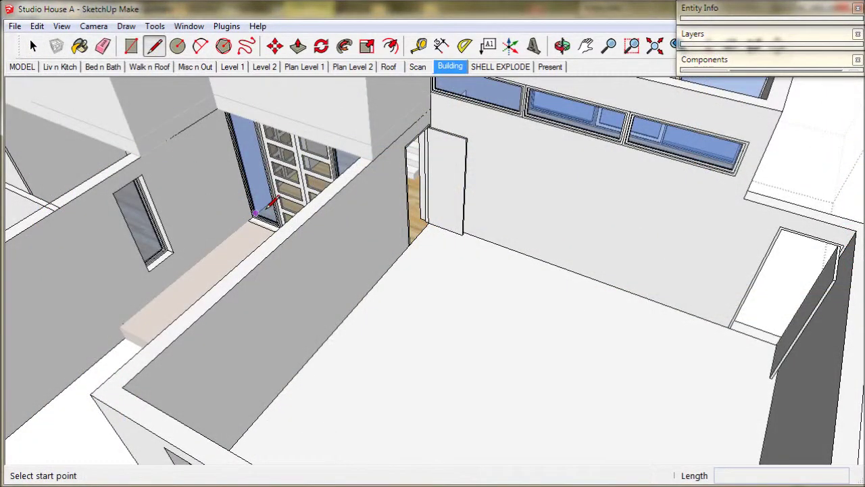
Step: Draw a 240 mm line across the top of the garage wall near the entry, and raise the garage's perimeter wall top by 300 mm
left_click(288, 217)
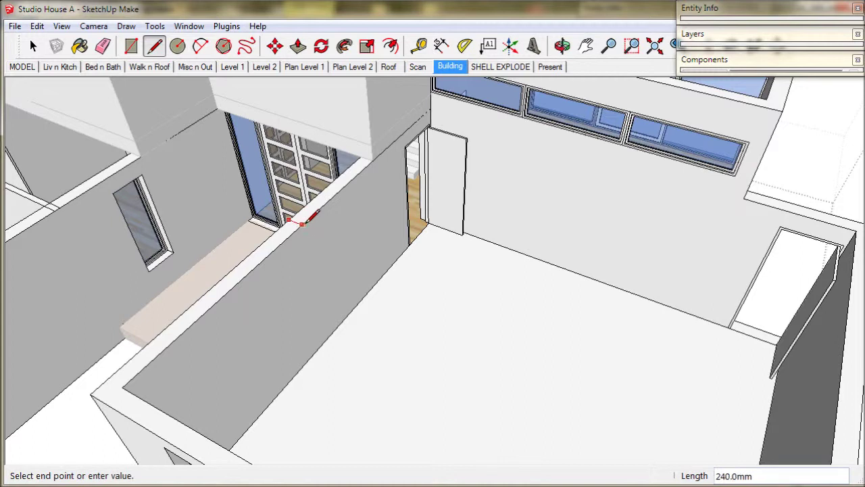
left_click(298, 47)
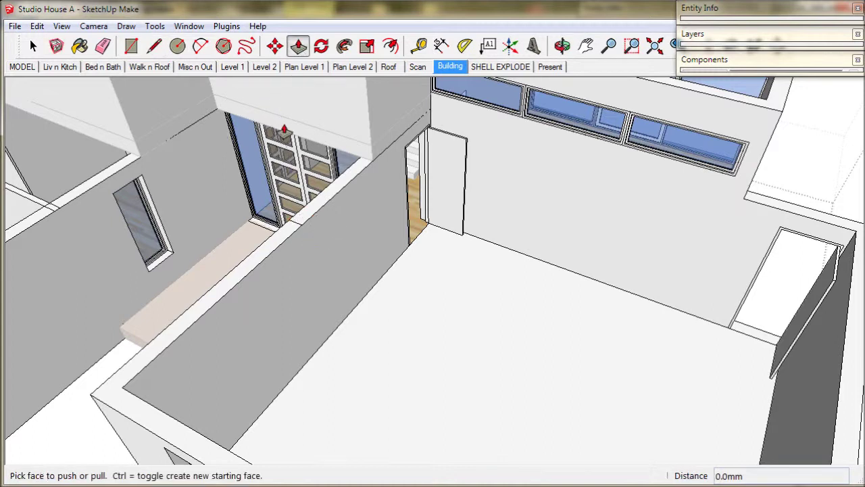
left_click(285, 234)
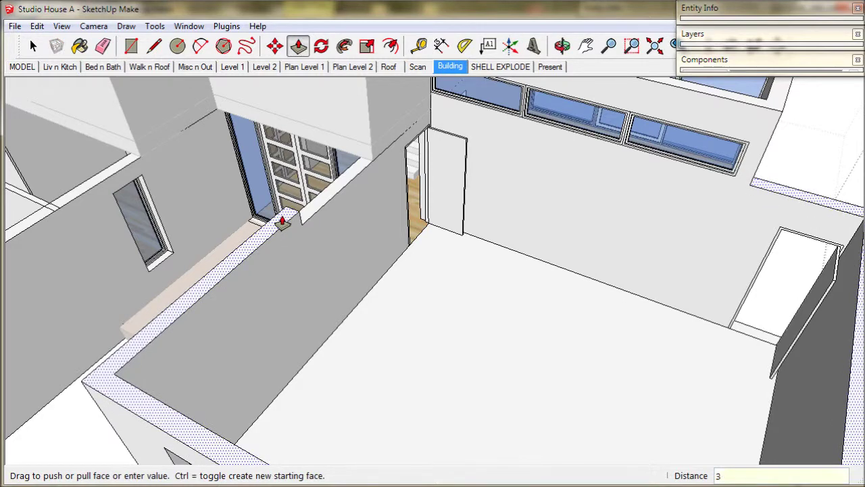
key("Return")
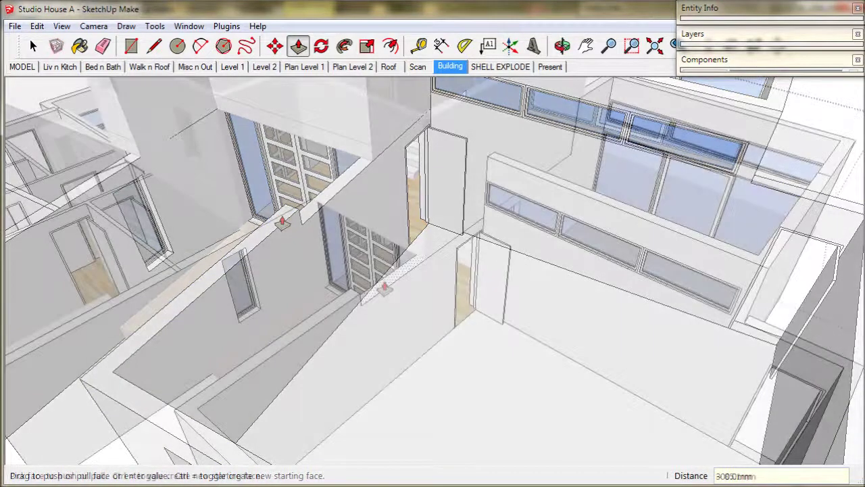
Step: Raise the remaining garage wall top section by 300 mm, and the wall section beside the entry doors by 900 mm
left_click(386, 284)
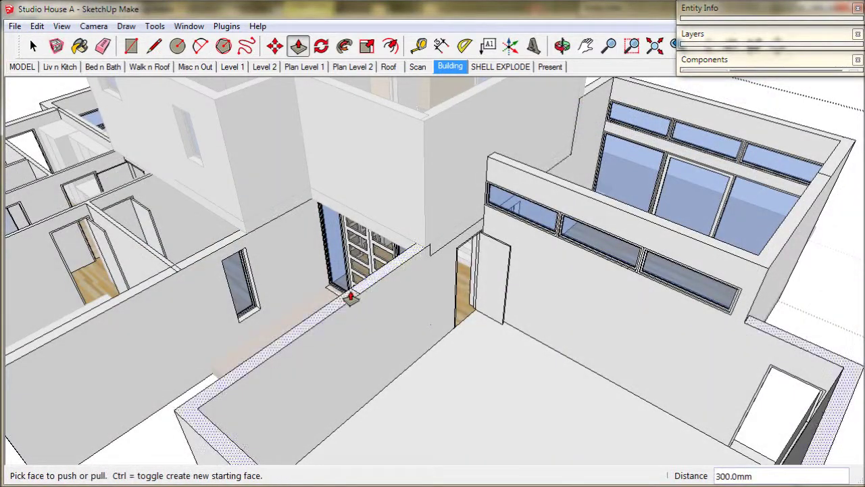
left_click(378, 285)
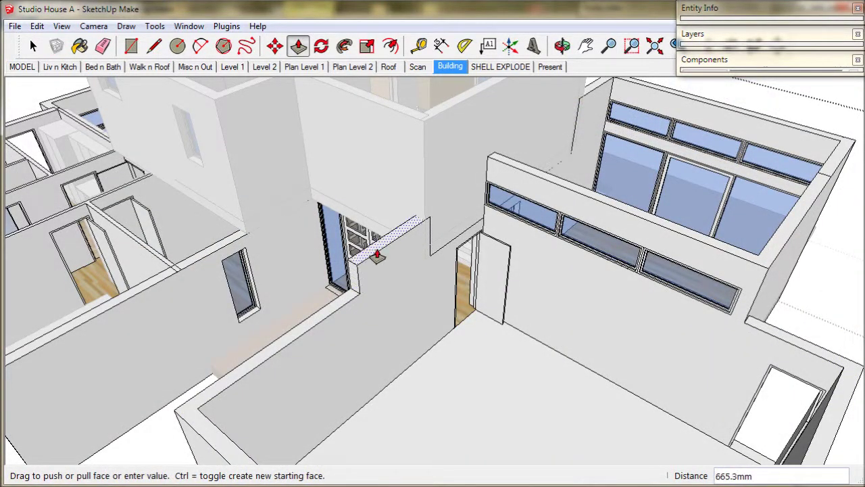
type("900")
key("Return")
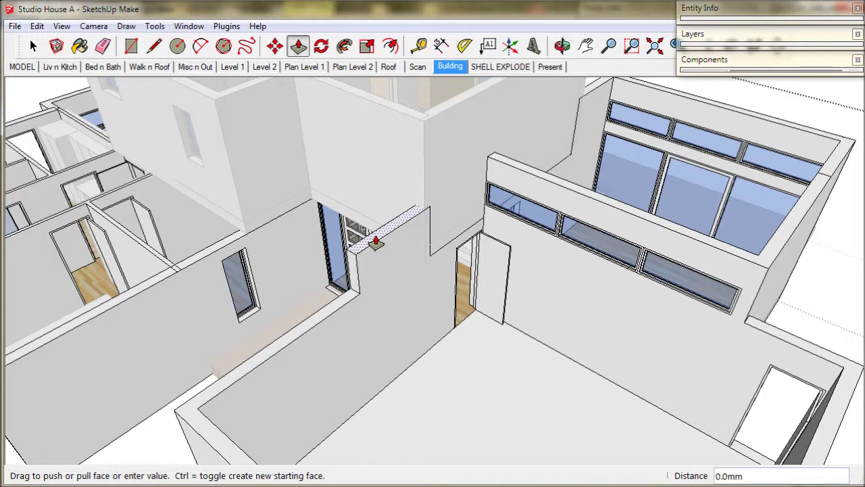
Step: Add a separate 300 mm high block on top of the raised wall section and extend it across the entry to the opposite wall
left_click_drag(375, 242, 375, 230)
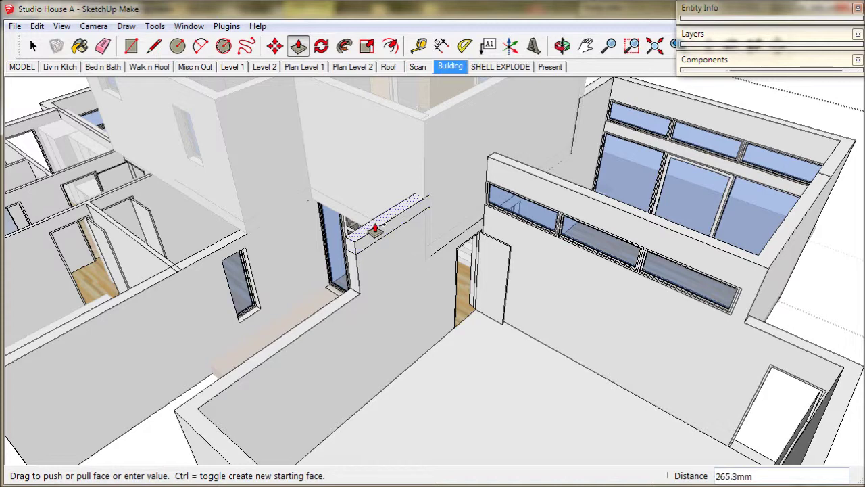
type("0")
key("Return")
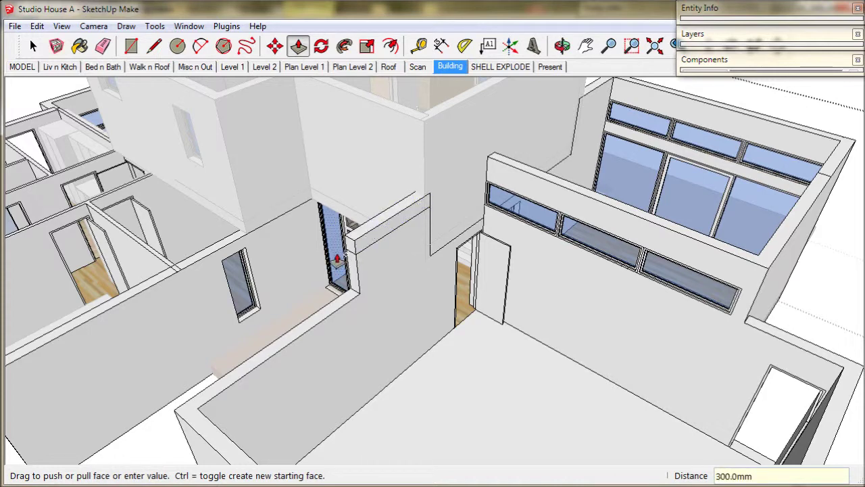
middle_click_drag(338, 259, 611, 185)
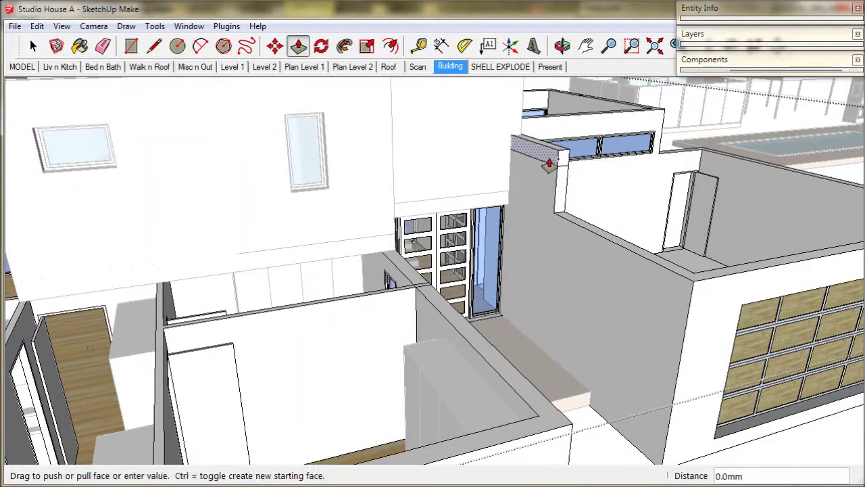
mouse_move(492, 168)
middle_mouse_down()
mouse_move(341, 211)
mouse_move(352, 270)
middle_mouse_up()
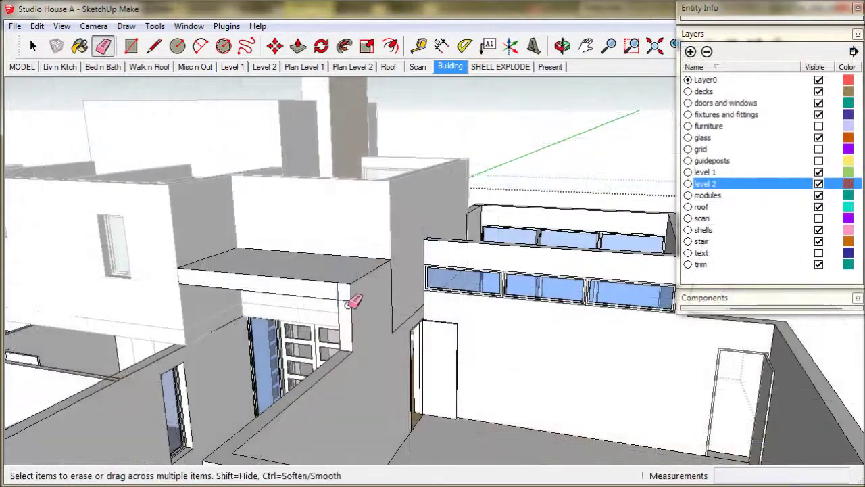
Step: Erase the leftover edges where the entry canopy meets its supporting wall
scroll(348, 304, "up", 3)
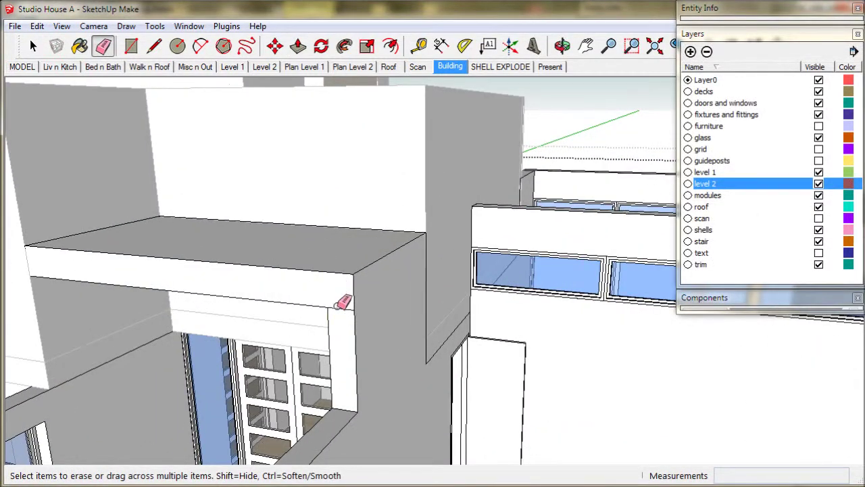
middle_click_drag(344, 318, 548, 206)
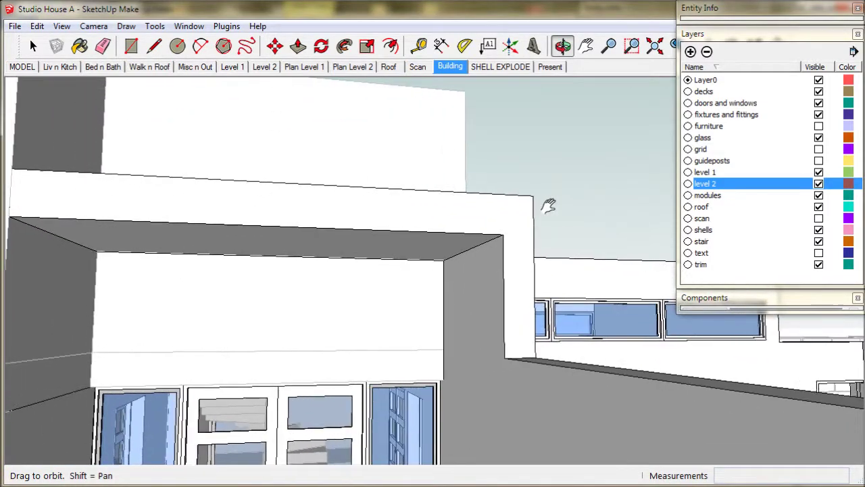
middle_click_drag(553, 213, 551, 237)
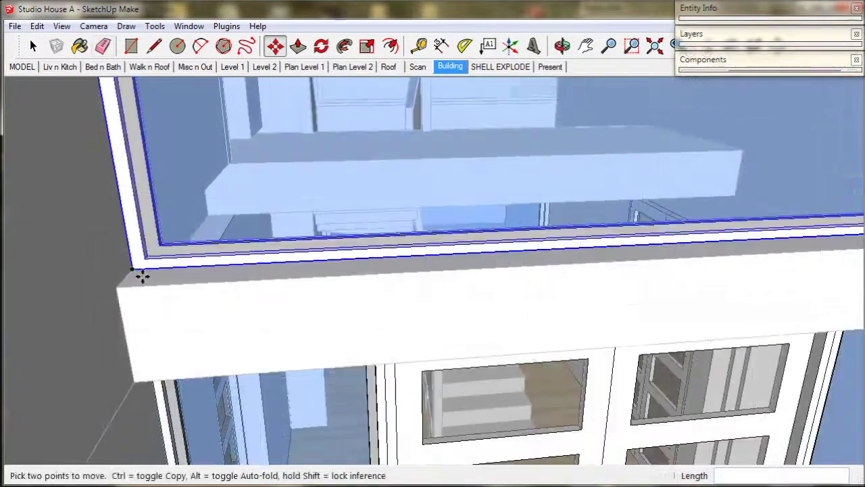
Step: Position the wide window in the corner above the entry doors and stretch its height to fill the space below the canopy
scroll(142, 276, "down", 1)
middle_click_drag(241, 315, 176, 308)
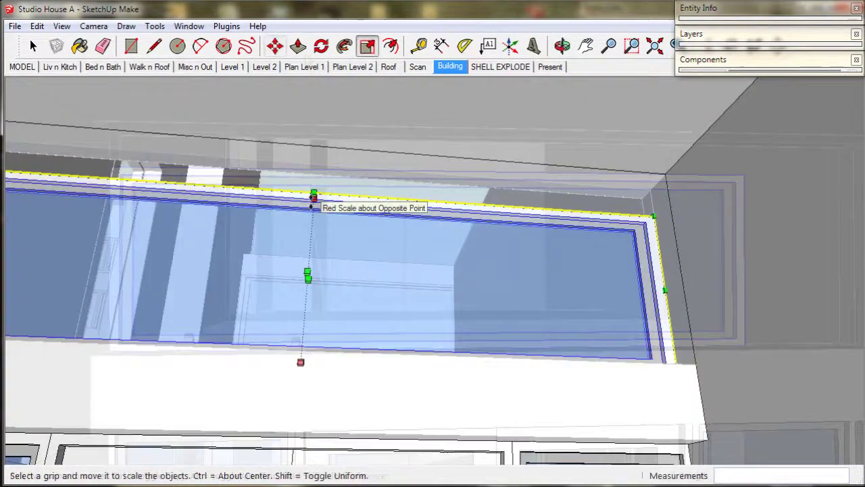
left_click_drag(313, 200, 362, 115)
scroll(432, 216, "down", 4)
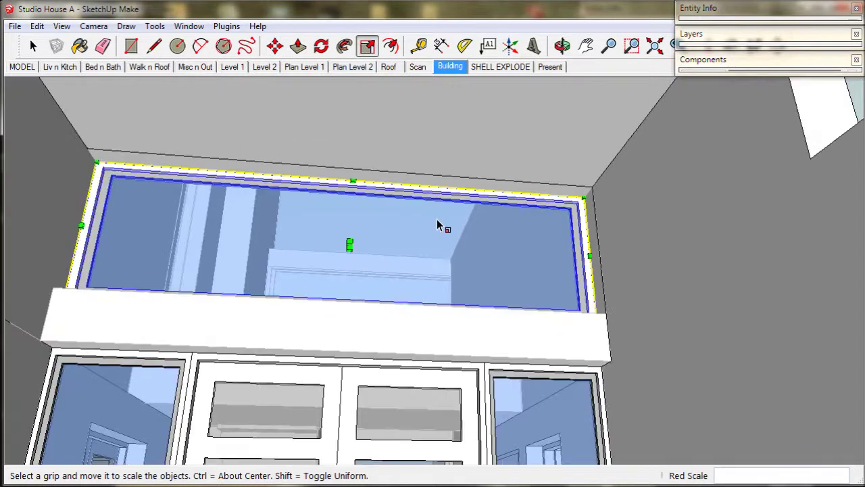
Step: Erase the leftover wall edges beside the new window above the entry doors
left_click(103, 45)
scroll(285, 162, "up", 2)
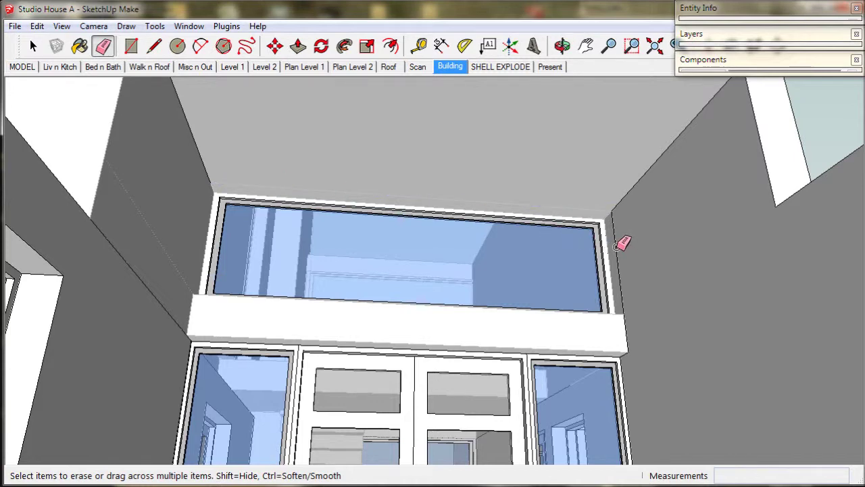
middle_click_drag(621, 247, 501, 327)
Step: Raise the exterior walls of the bedroom wing by 600 mm
scroll(501, 326, "down", 5)
key("p")
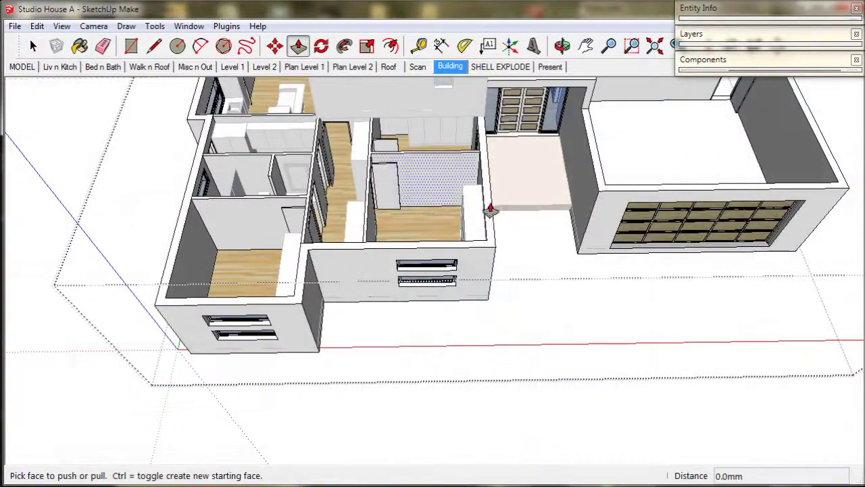
left_click_drag(486, 204, 484, 194)
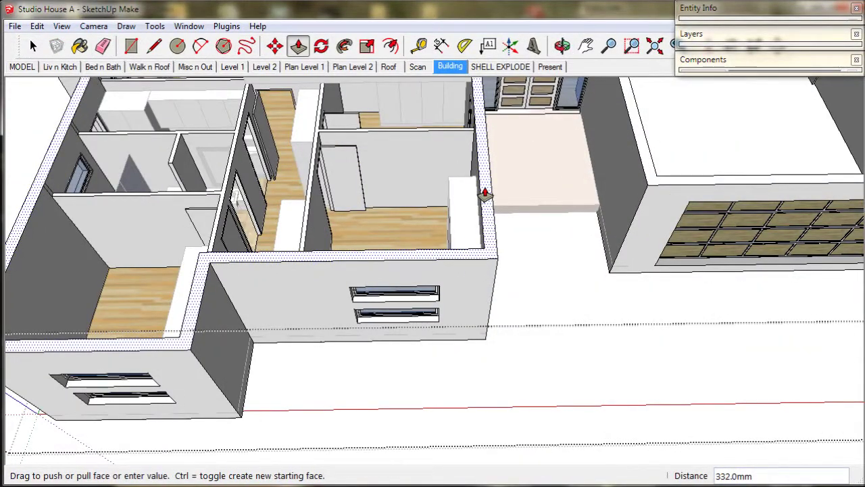
middle_click_drag(485, 195, 500, 281, "shift")
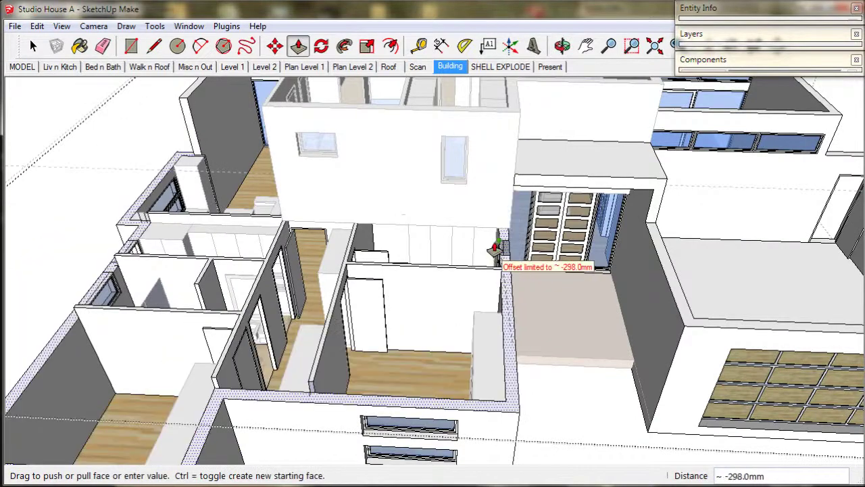
left_click_drag(494, 249, 492, 213)
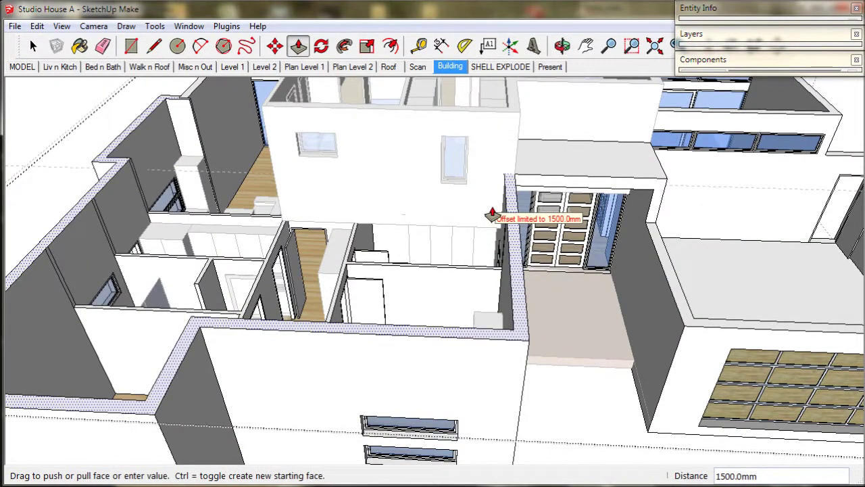
key("Return")
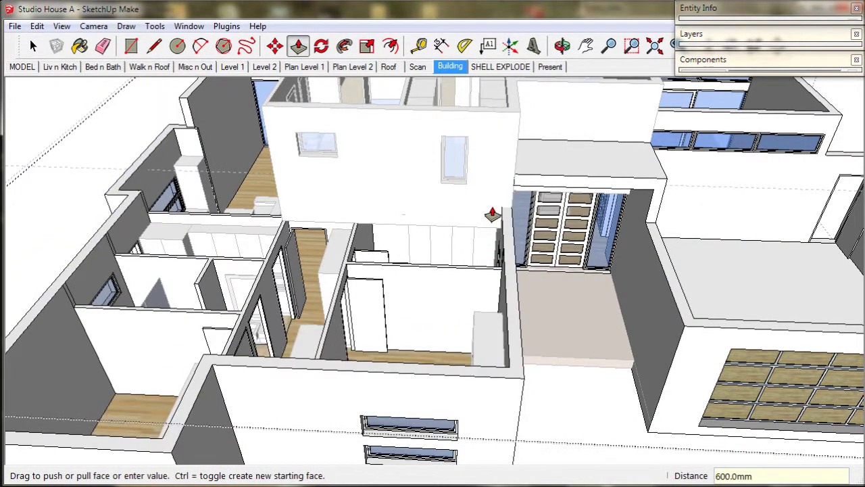
left_click(32, 47)
scroll(404, 175, "down", 5)
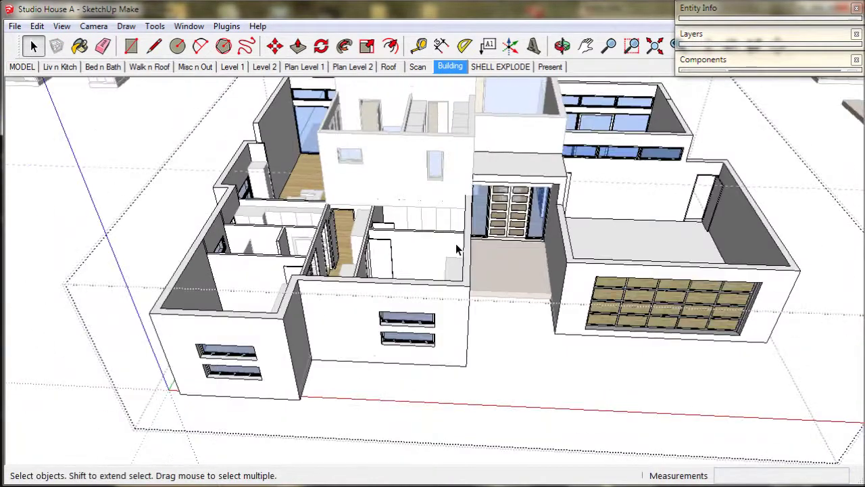
Step: Erase the leftover vertical edges beside the high windows and sliding doors on the ground-level glazed wall
middle_click_drag(404, 175, 352, 323)
key("e")
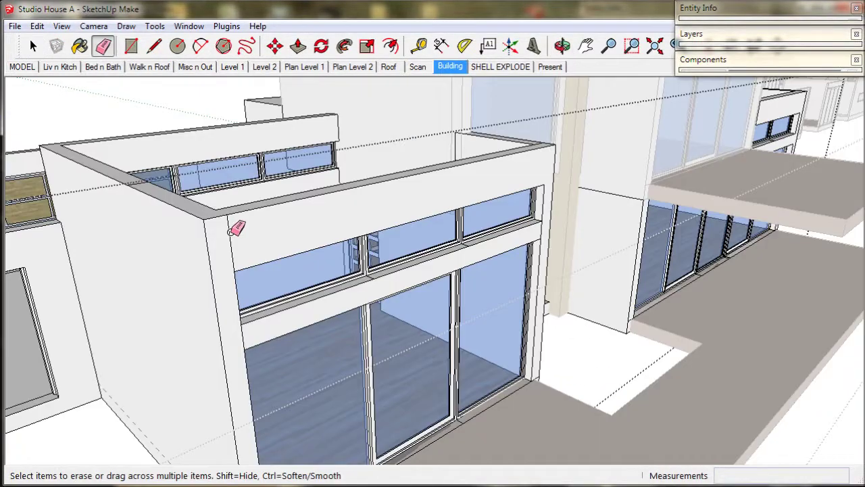
mouse_move(277, 254)
middle_mouse_down()
mouse_move(286, 250)
mouse_move(214, 256)
middle_mouse_up()
scroll(569, 247, "up", 3)
scroll(569, 247, "up", 2)
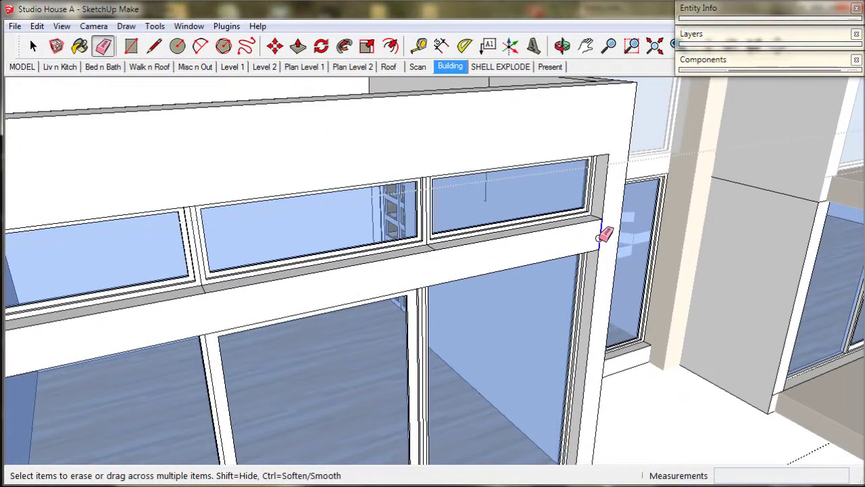
scroll(600, 238, "down", 3)
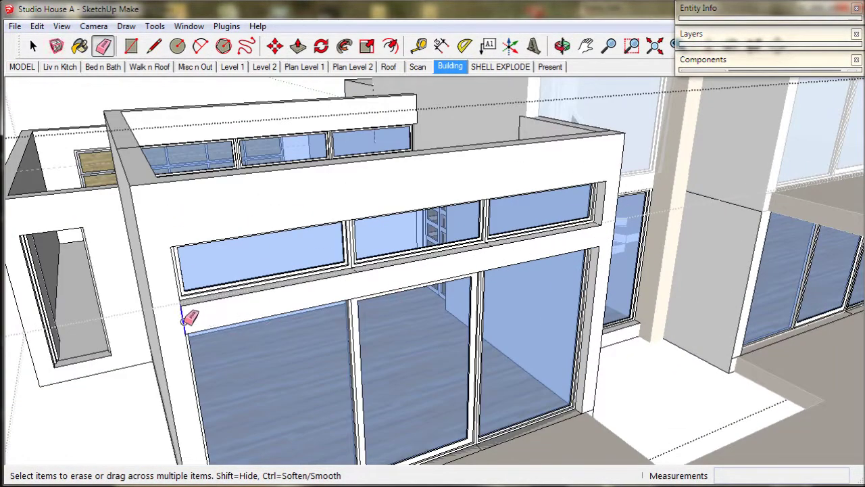
scroll(188, 320, "down", 2)
middle_click_drag(187, 322, 233, 271)
Step: Pull the ground-level glazed wall outward 300 mm, and do the same for the glazed wall on the upper level
left_click(298, 46)
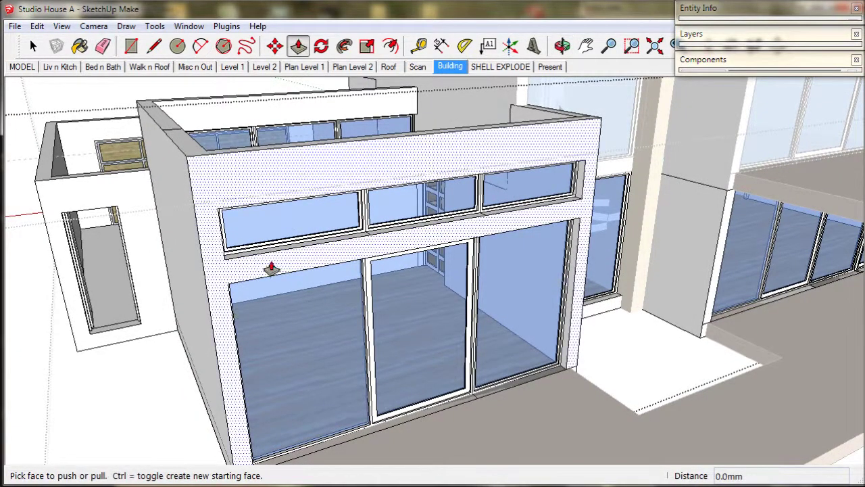
left_click(222, 299)
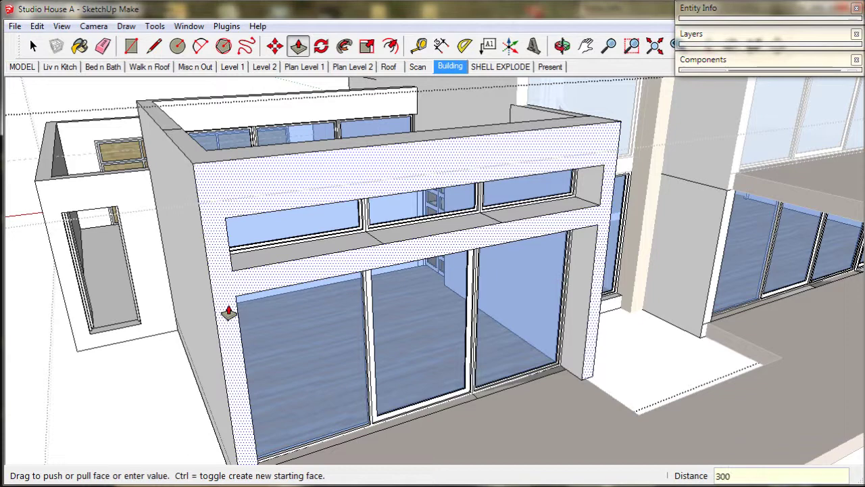
type("300")
key("Return")
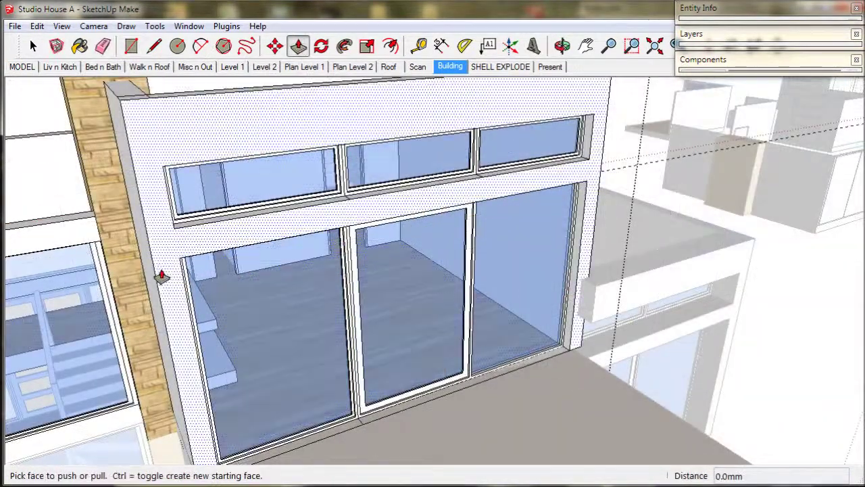
left_click(169, 280)
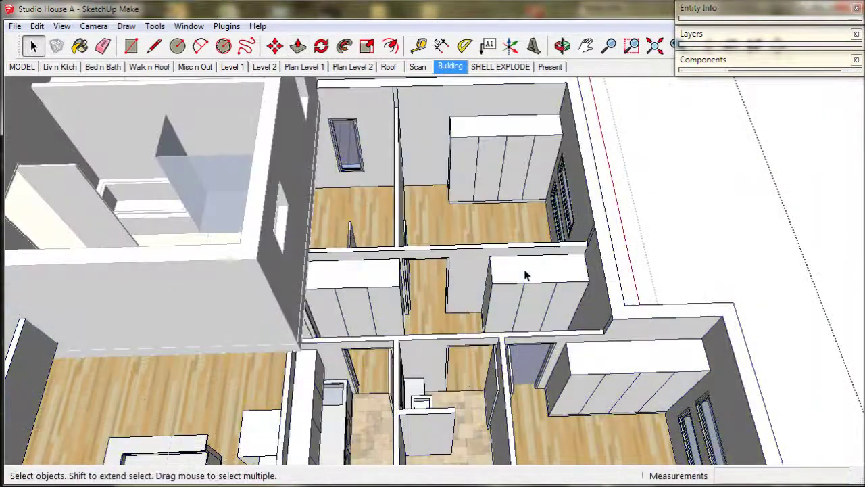
Step: Delete the wardrobe in the middle room and replace it with a copy of the neighbouring bedroom's wardrobe placed 3600 mm away
key("Delete")
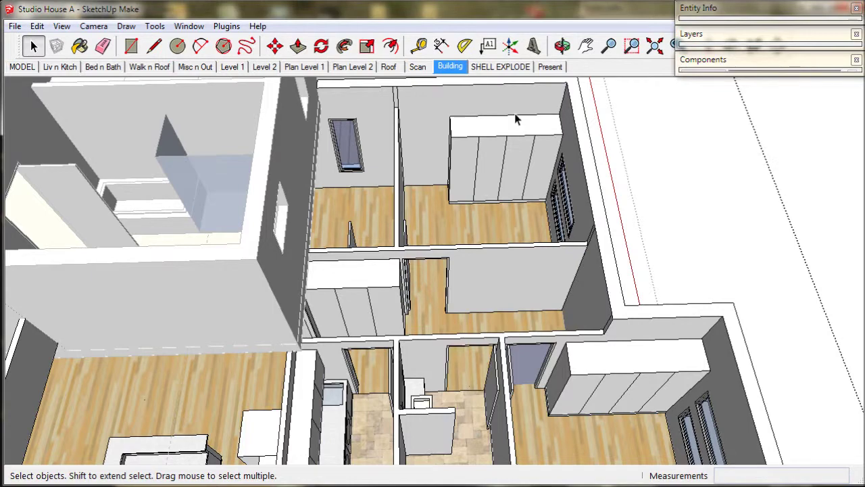
left_click(514, 114)
left_click(515, 121)
middle_click_drag(515, 135, 560, 145)
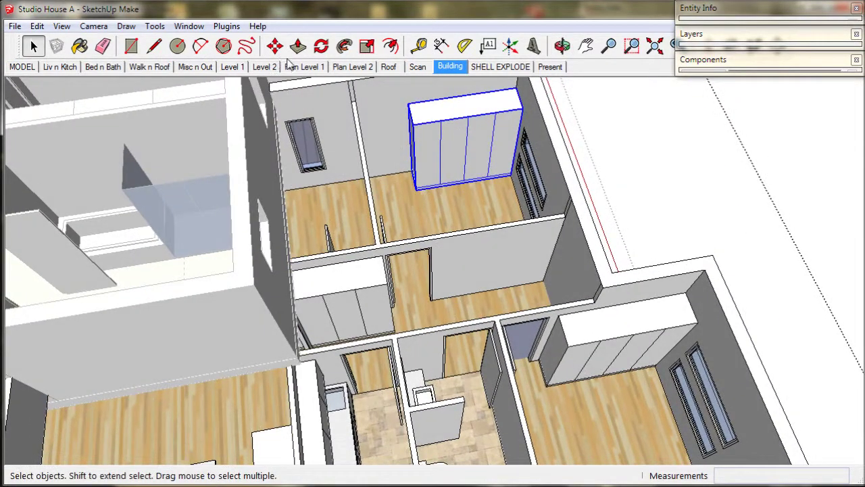
left_click(282, 52)
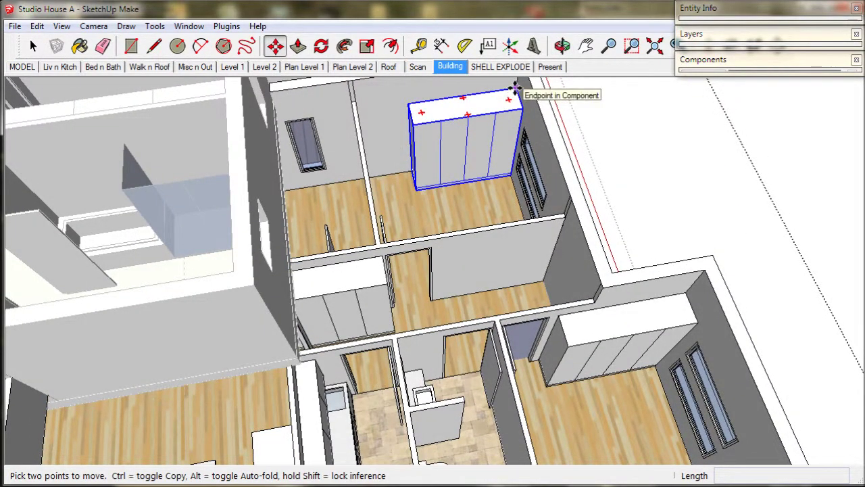
key("ctrl")
left_click(515, 90)
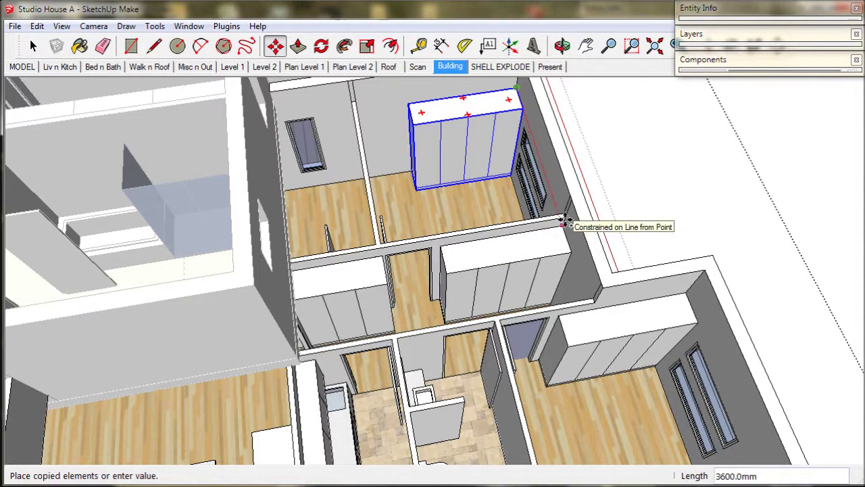
left_click(566, 221)
Step: Remove the remaining wardrobe beside the middle room's doorway and raise the bedroom partition wall by 1200 mm
middle_click_drag(566, 222, 241, 130)
left_click(35, 47)
left_click(417, 305)
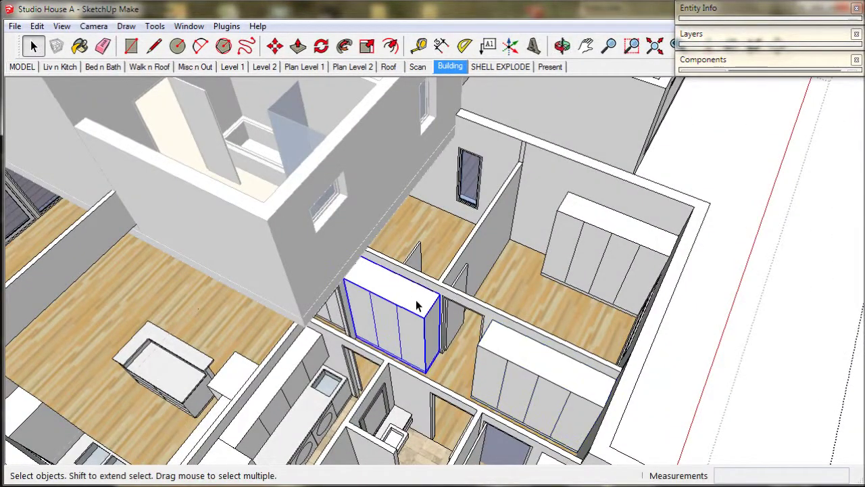
left_click(225, 372)
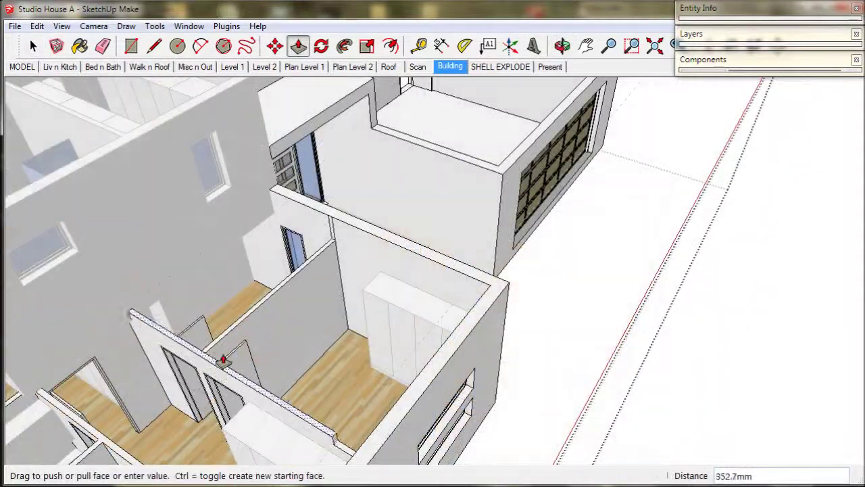
left_click(304, 143)
Step: Extend a 90 mm thick return wall from the raised partition's end to the opposite partition, and raise that partition to match
middle_click_drag(365, 337, 382, 299, "shift")
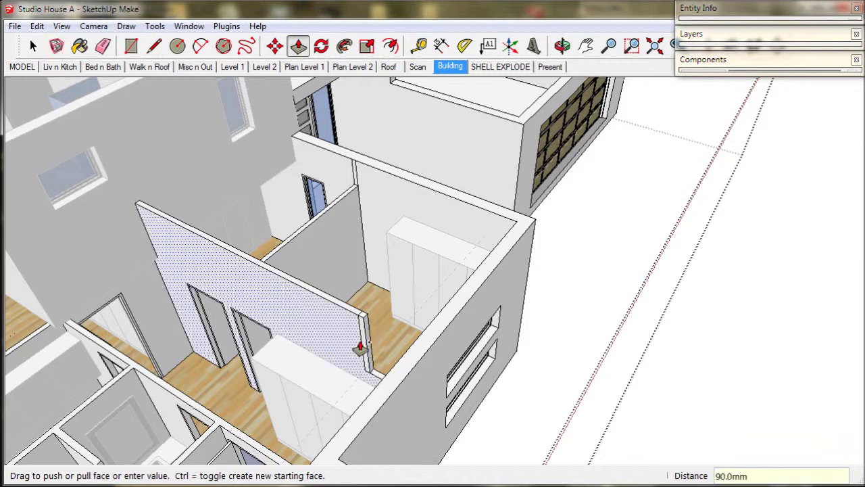
left_click(360, 346)
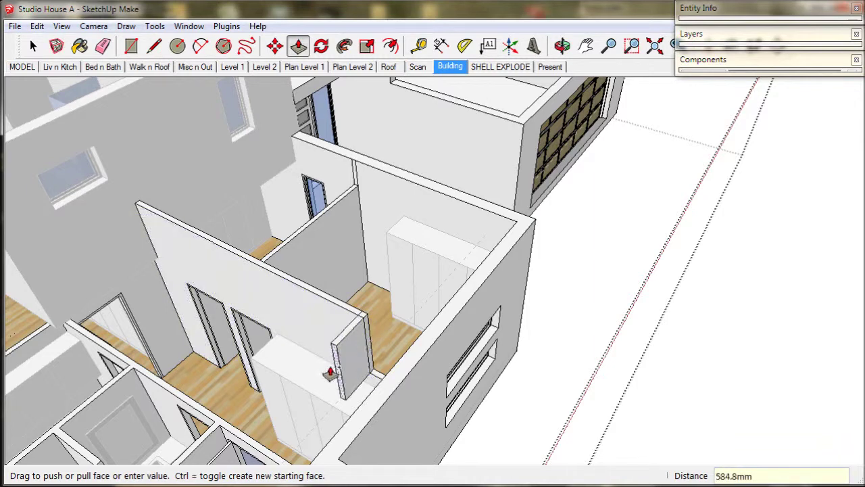
middle_click_drag(319, 383, 352, 340)
left_click(328, 410)
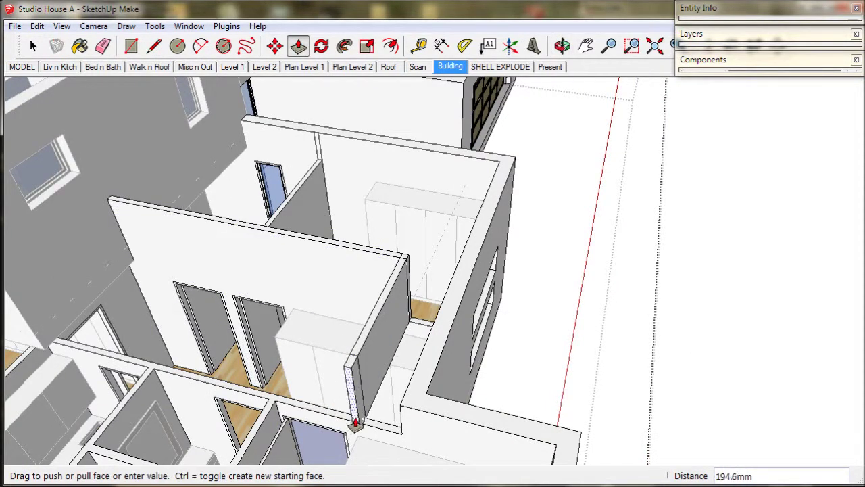
middle_click_drag(375, 434, 533, 356)
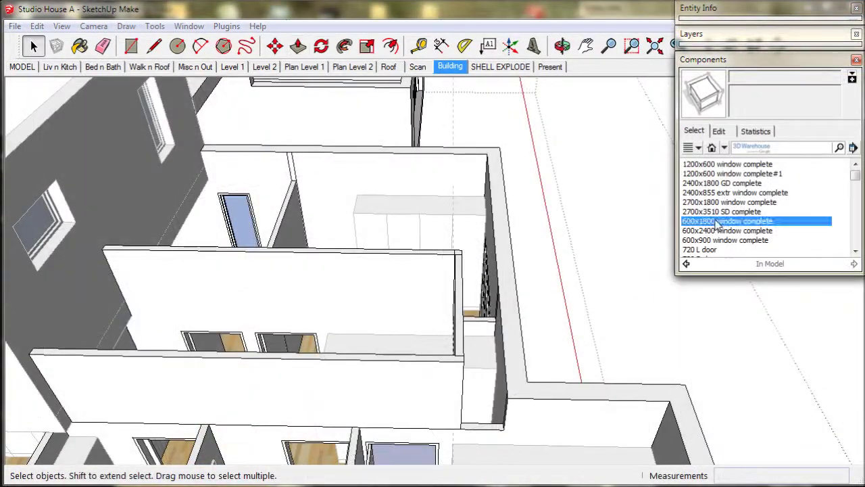
Step: Insert the 600x1800 window complete component in the raised partition and align its upper corner with the wall's upper end corner
left_click(717, 225)
left_click(286, 298)
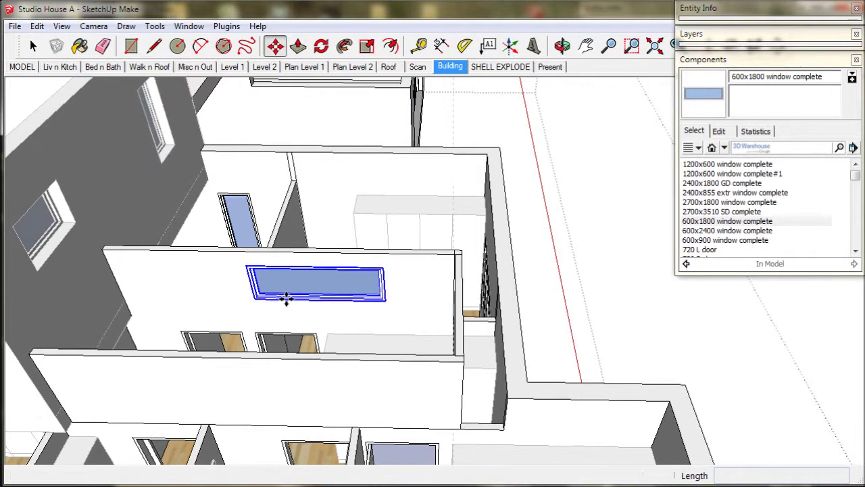
scroll(287, 299, "up", 4)
middle_click_drag(286, 299, 273, 320)
key("m")
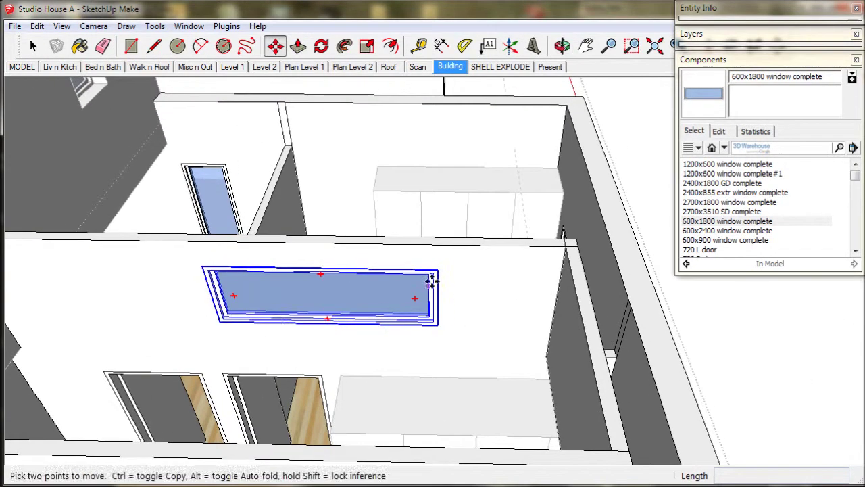
left_click(439, 271)
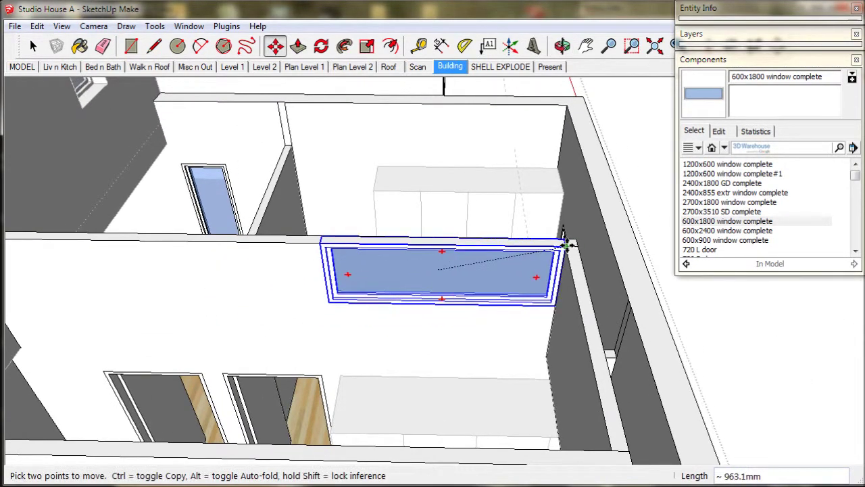
middle_click_drag(359, 273, 457, 300)
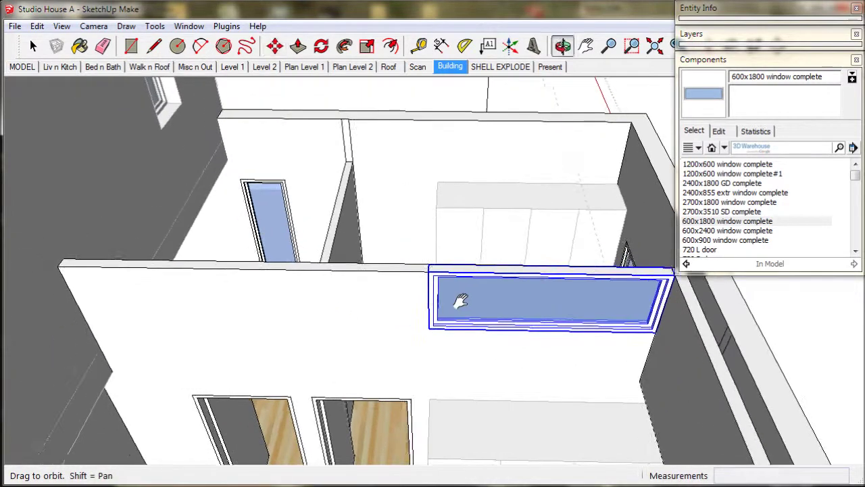
Step: Copy the high window along the partition to the opposite upper end of the wall
left_click(430, 270)
key("ctrl")
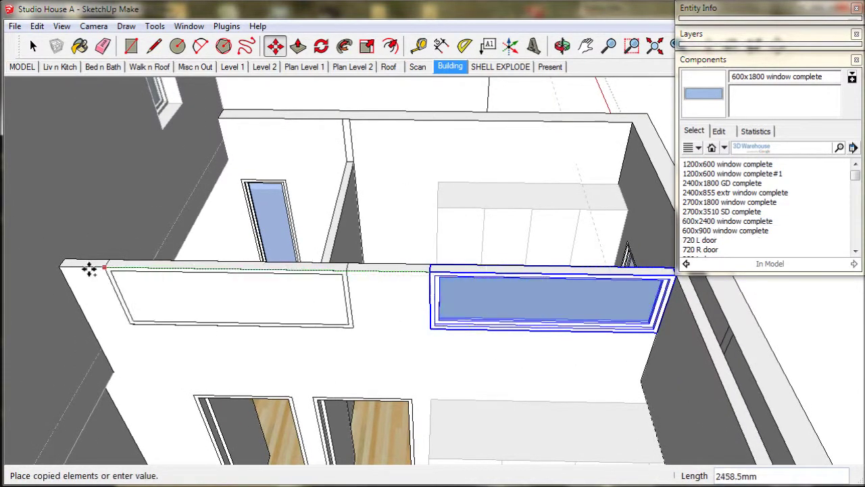
left_click(59, 267)
middle_click_drag(193, 295, 343, 308)
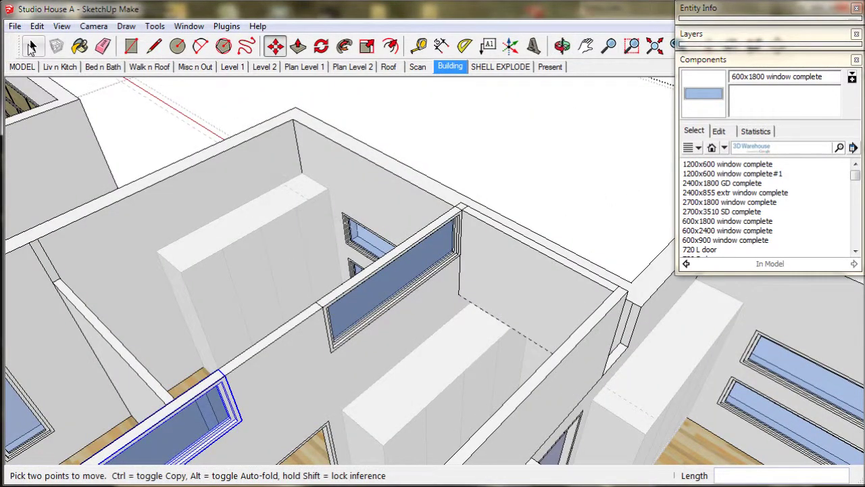
Step: Place another copy of the high window in the return wall and align its upper corner with the adjoining wall's corner
left_click(223, 375)
left_click(578, 285)
middle_click_drag(578, 285, 533, 267)
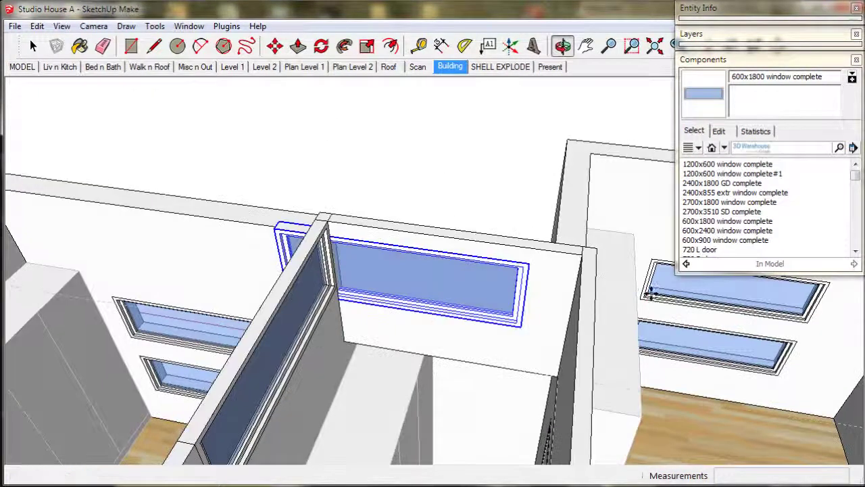
left_click(528, 264)
left_click(585, 253)
middle_click_drag(408, 380, 344, 406)
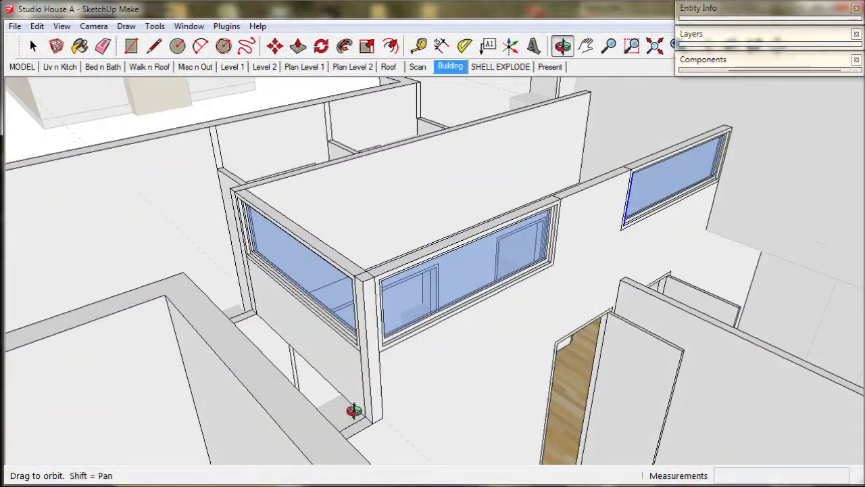
Step: Erase the leftover wall edges around the new high windows at the raised partition corner
key("space")
left_click(102, 47)
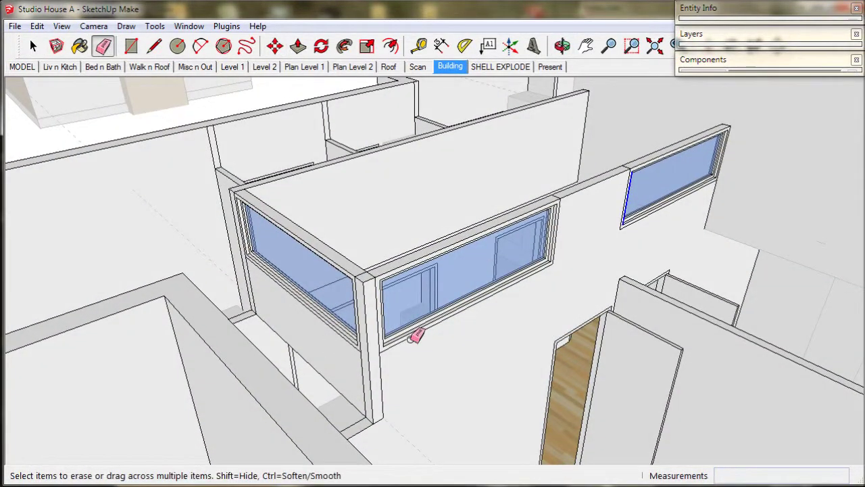
scroll(390, 367, "up", 2)
mouse_move(366, 385)
middle_mouse_down()
mouse_move(383, 392)
mouse_move(362, 400)
middle_mouse_up()
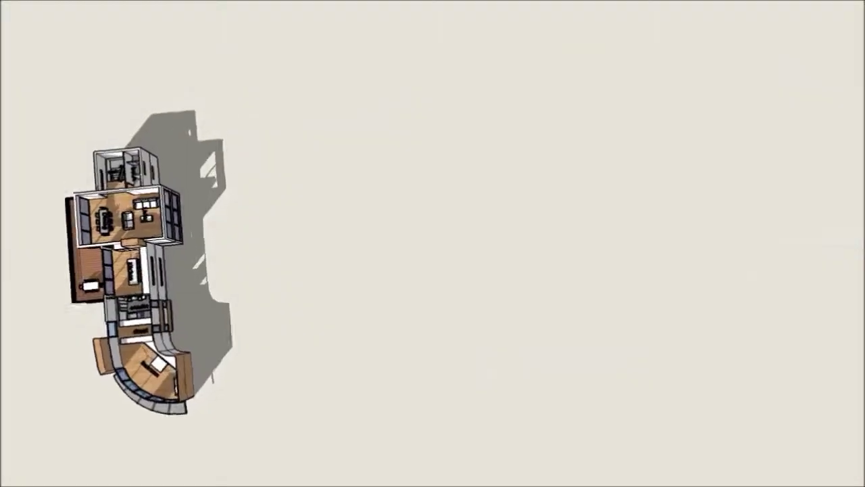